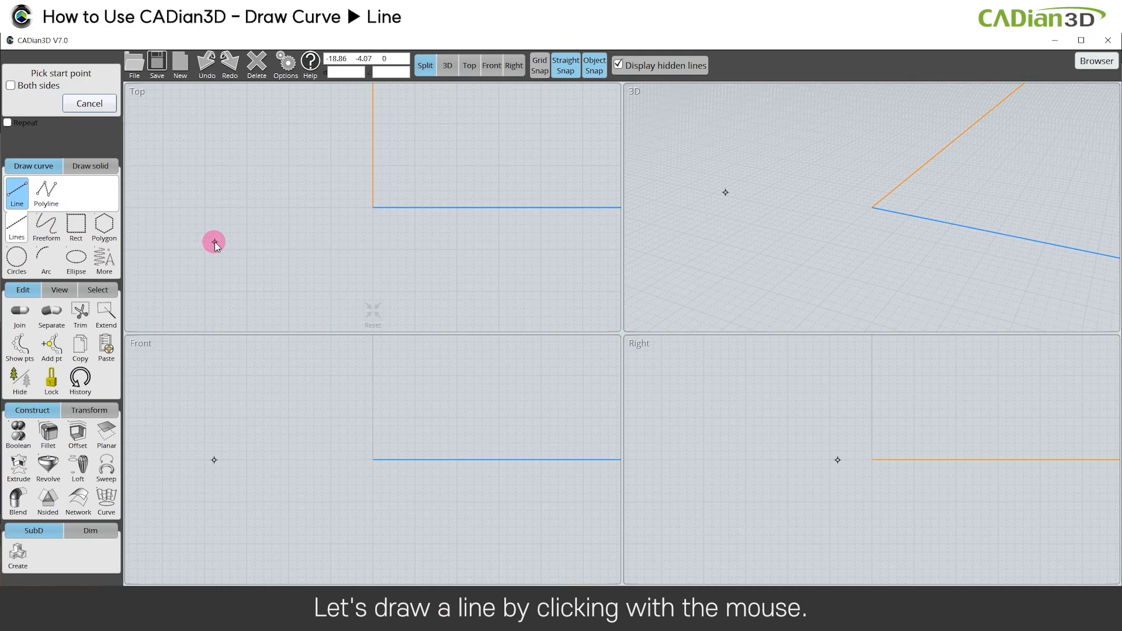
Step: Draw a horizontal line about 18.2 units long in the Top view, just below the X axis and crossing the Y direction
click(263, 235)
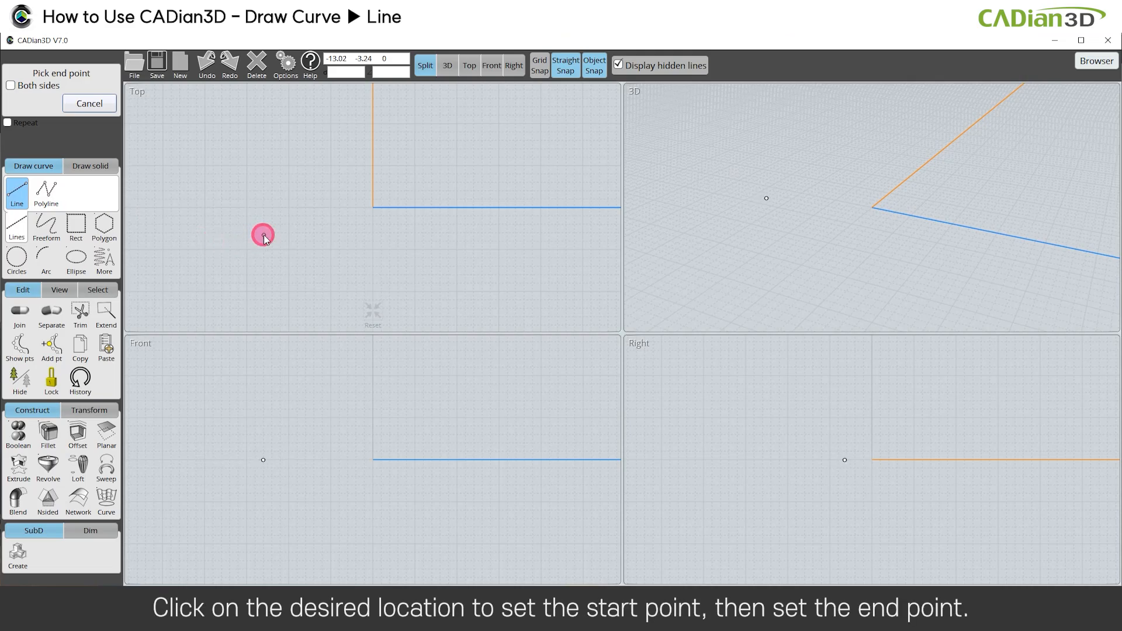
click(416, 235)
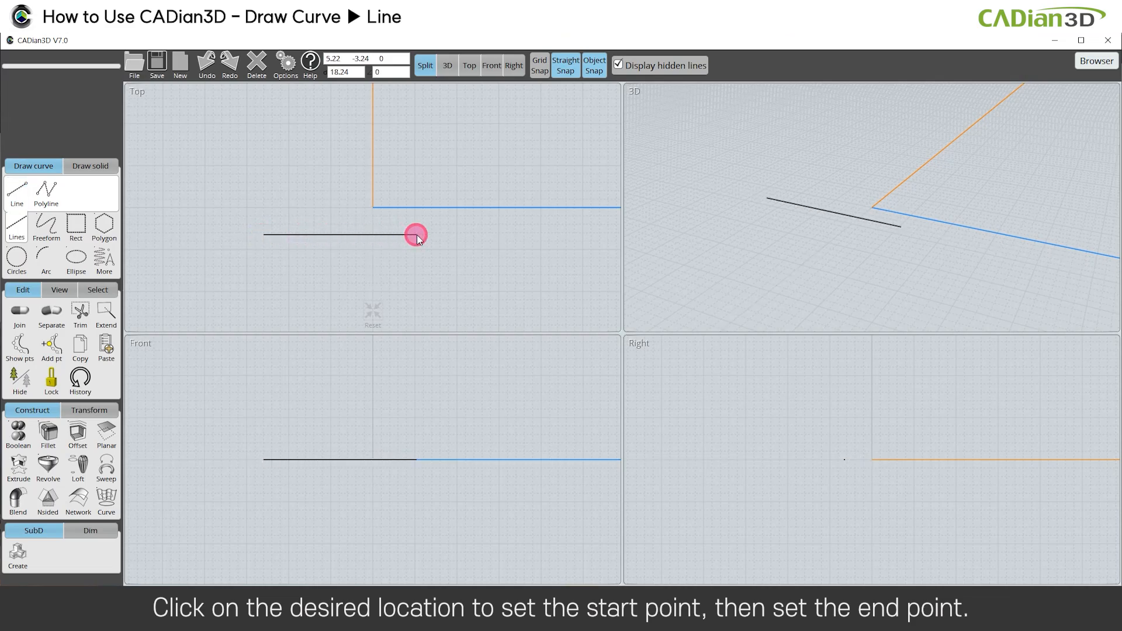
click(371, 236)
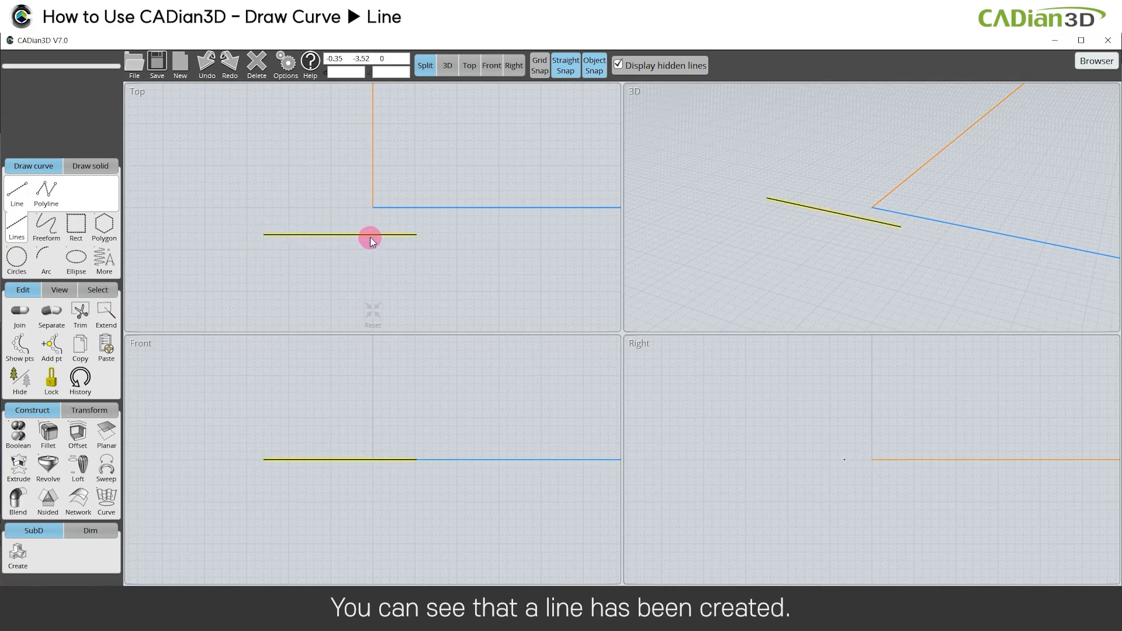
click(411, 274)
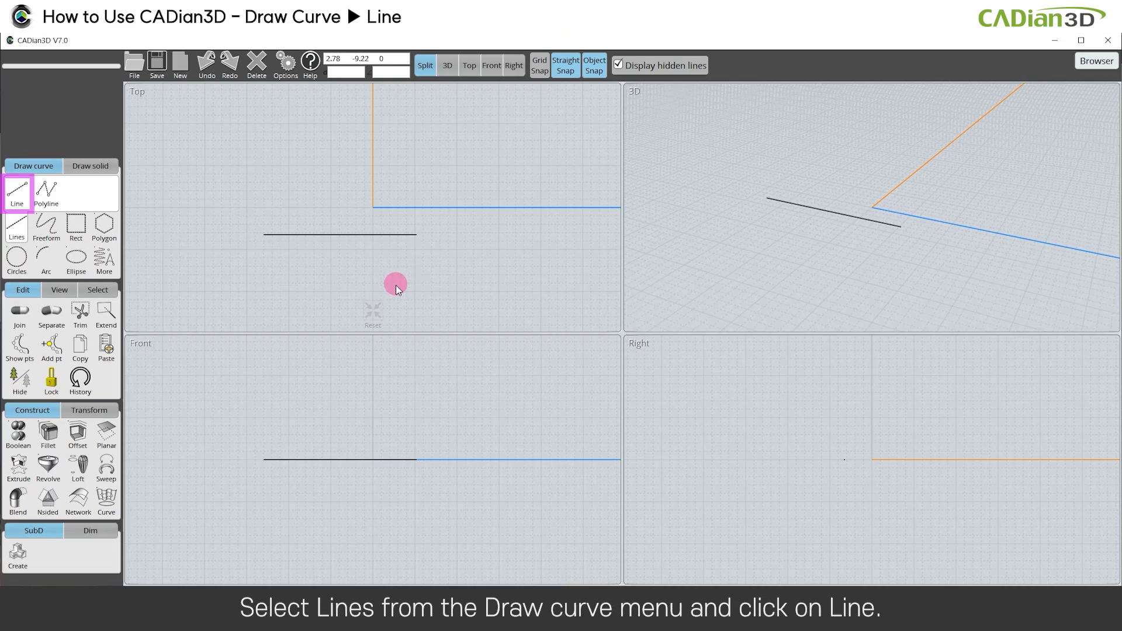
Step: Draw a 30-unit line in the Top view, starting below the horizontal line and slanting up across it past the Y axis
click(18, 197)
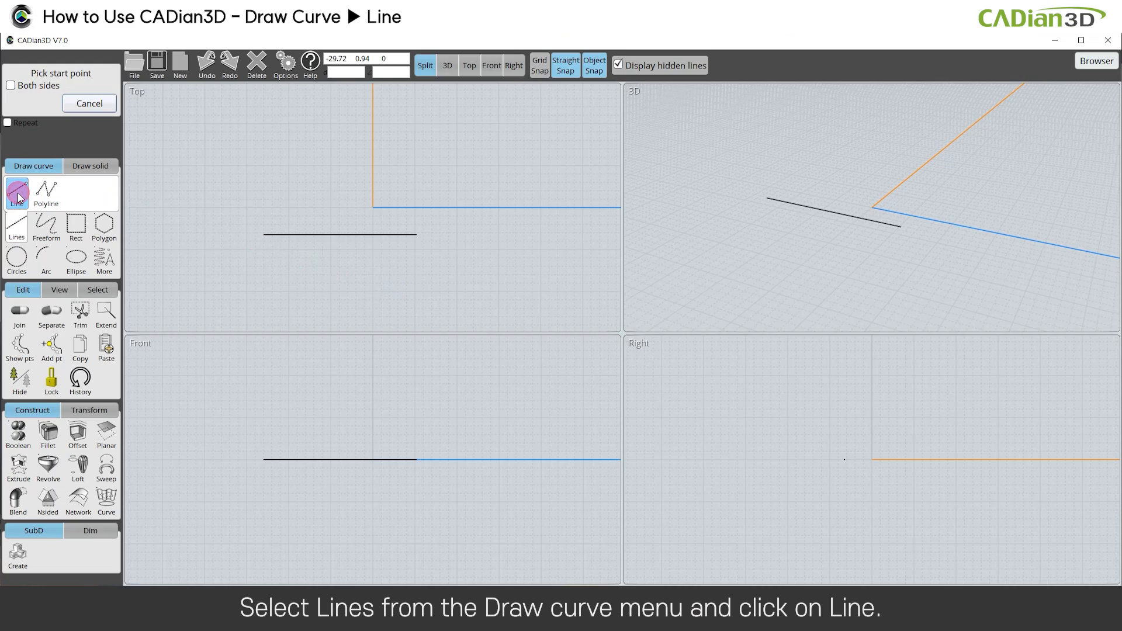
click(210, 280)
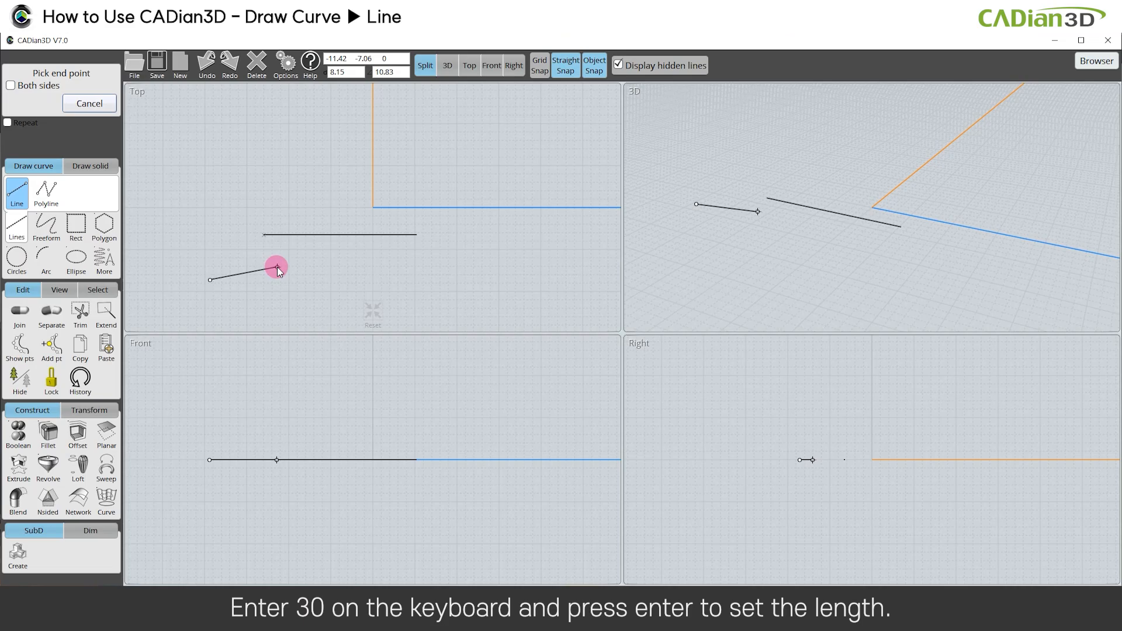
text(30)
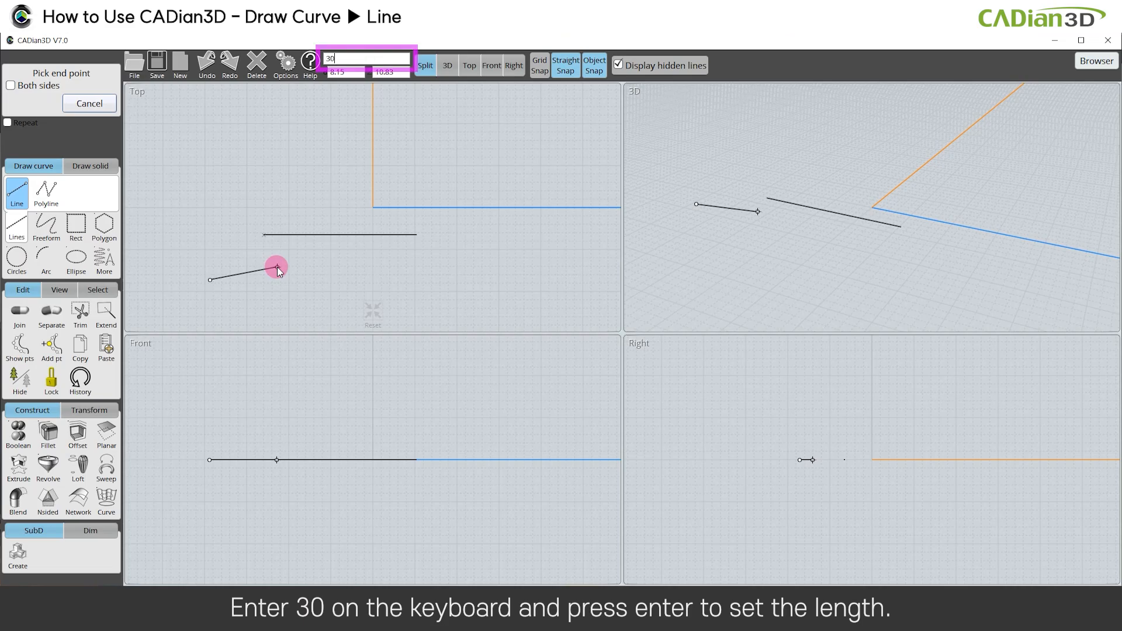
key(Return)
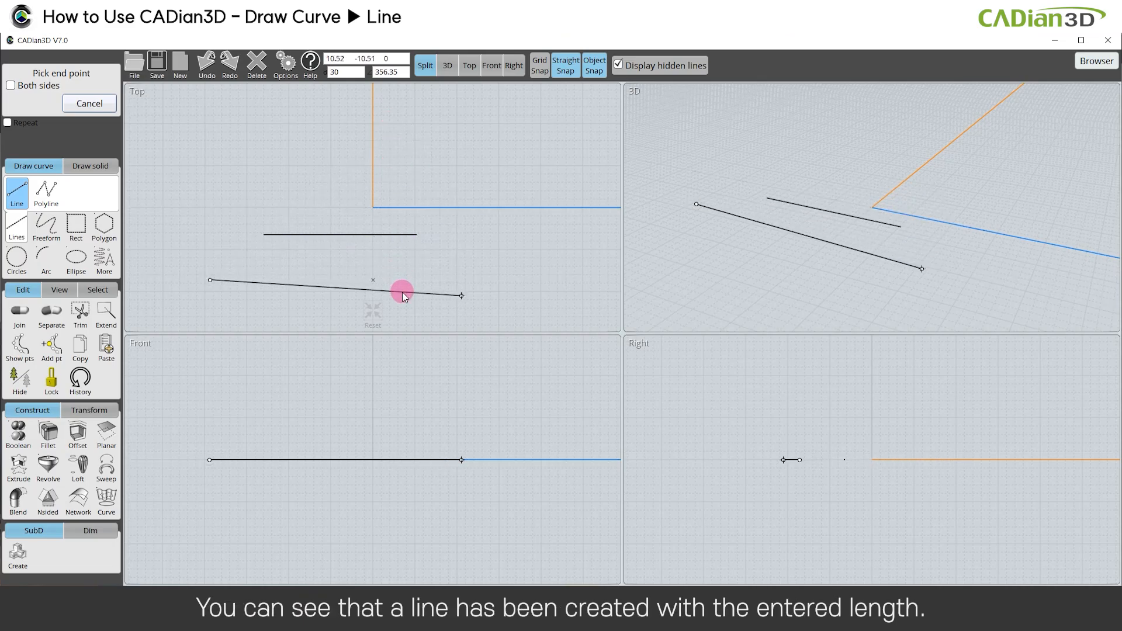
click(429, 172)
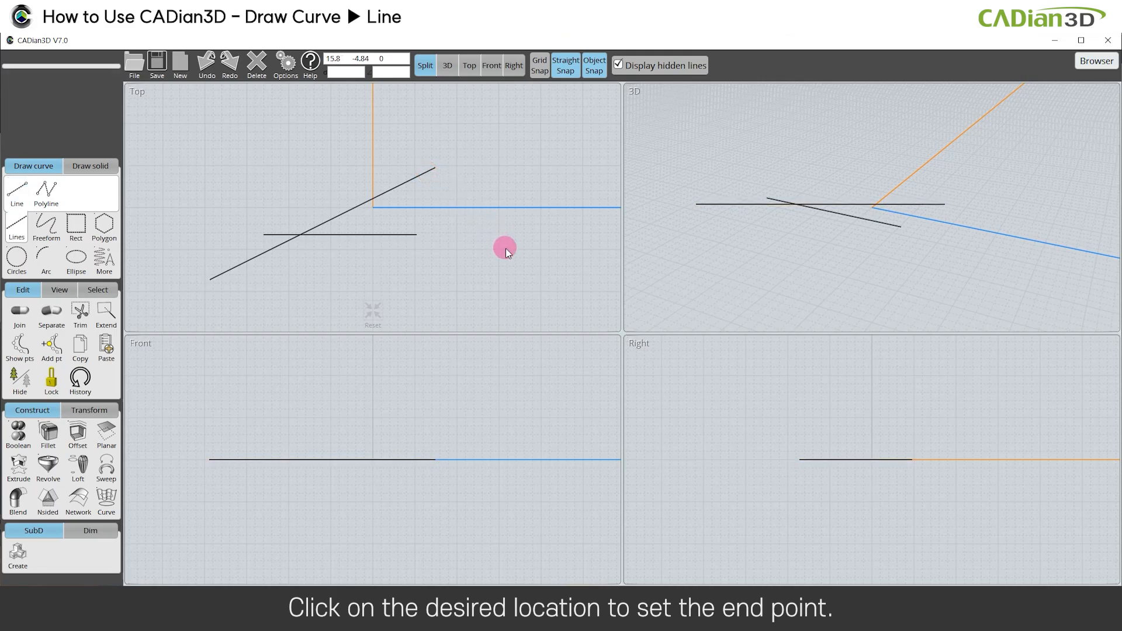
click(425, 173)
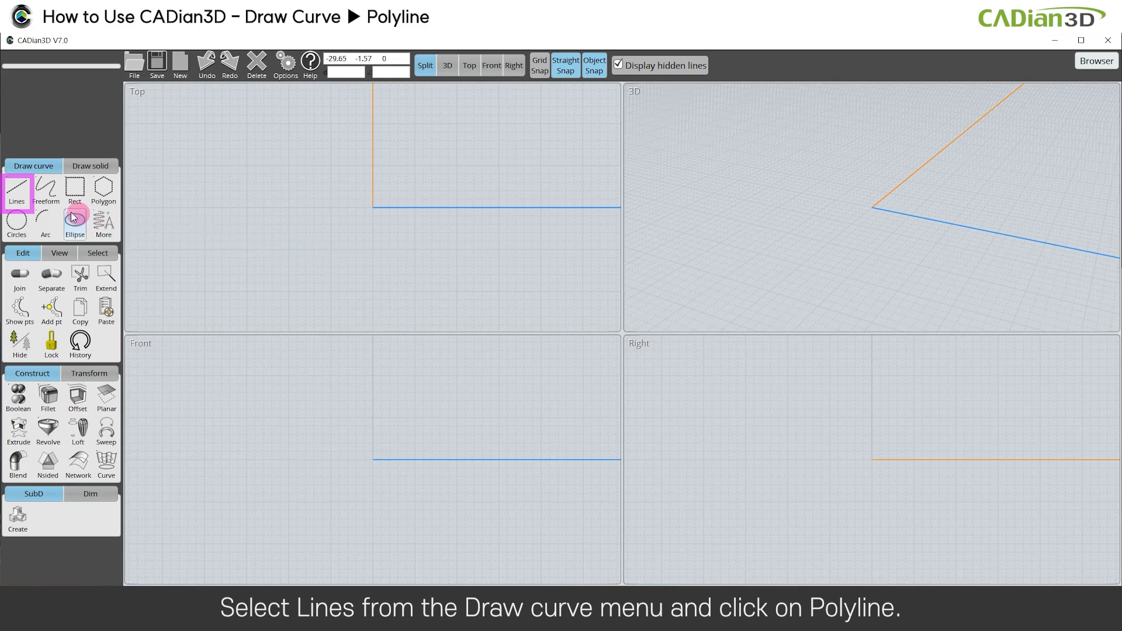
Step: Draw an open ten-point zigzag polyline in the Top view, starting with a vertical and a horizontal segment and looping back above the X axis
click(19, 192)
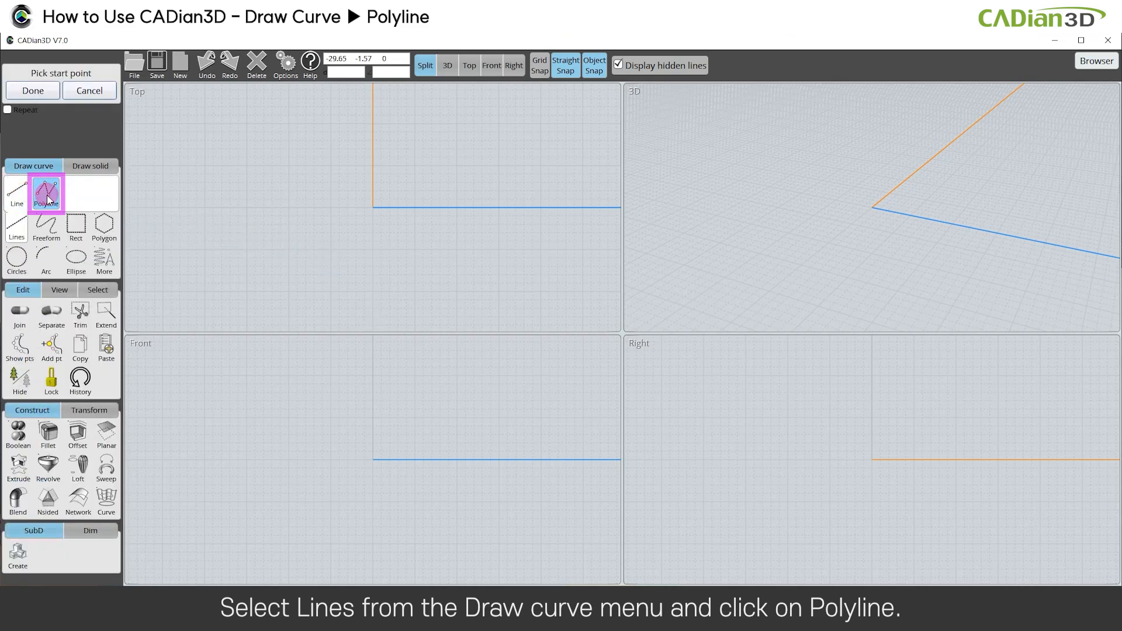
click(45, 190)
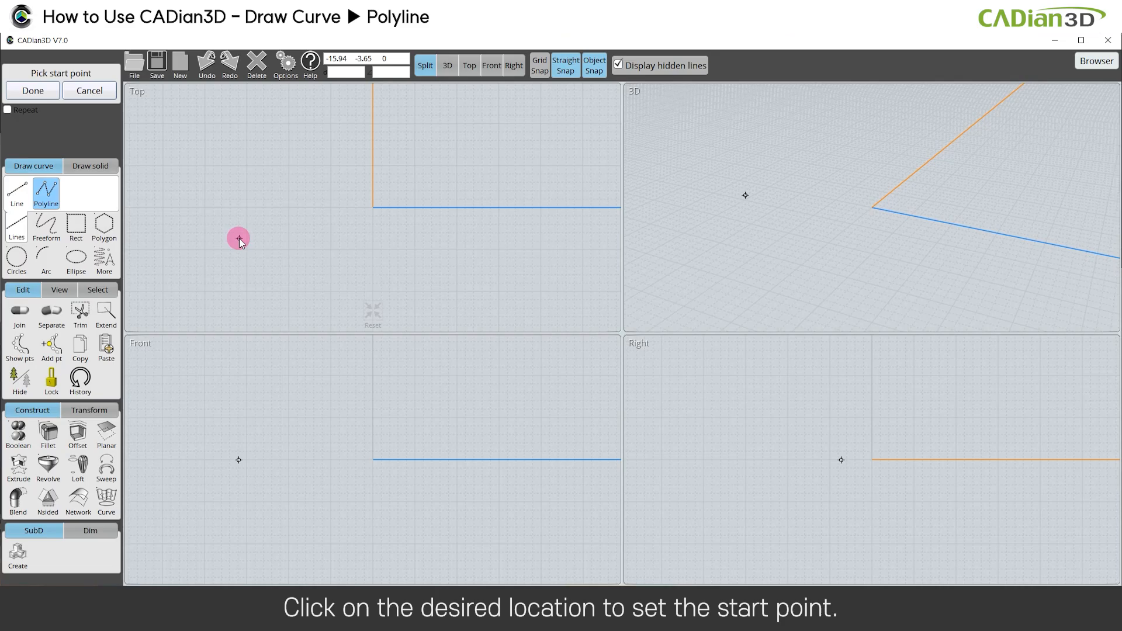
click(245, 156)
click(245, 230)
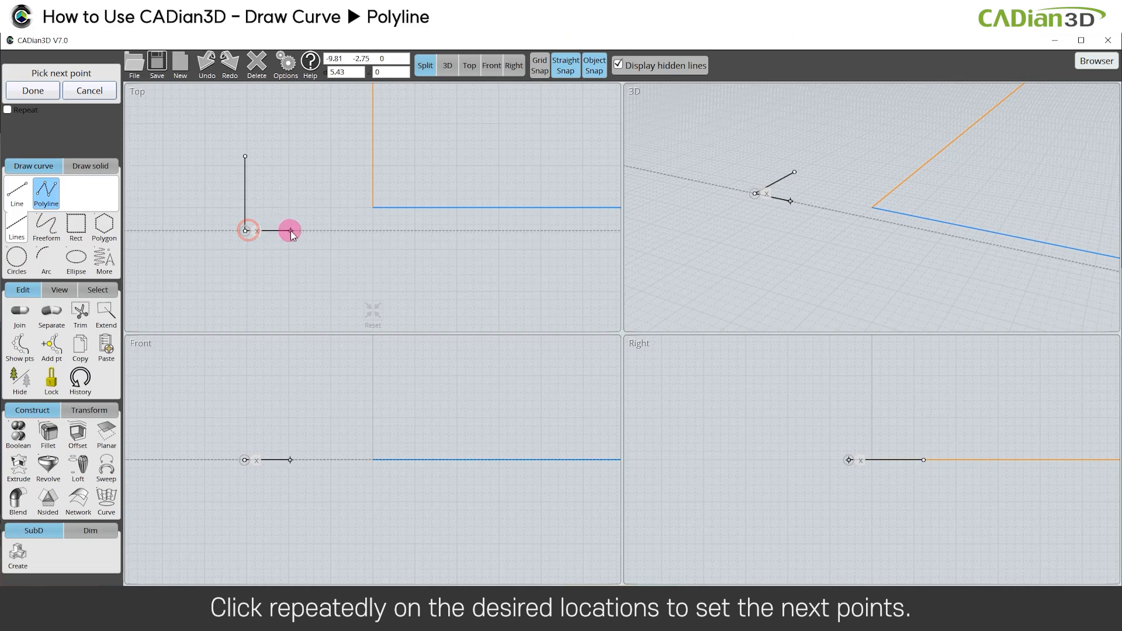
click(291, 230)
click(318, 277)
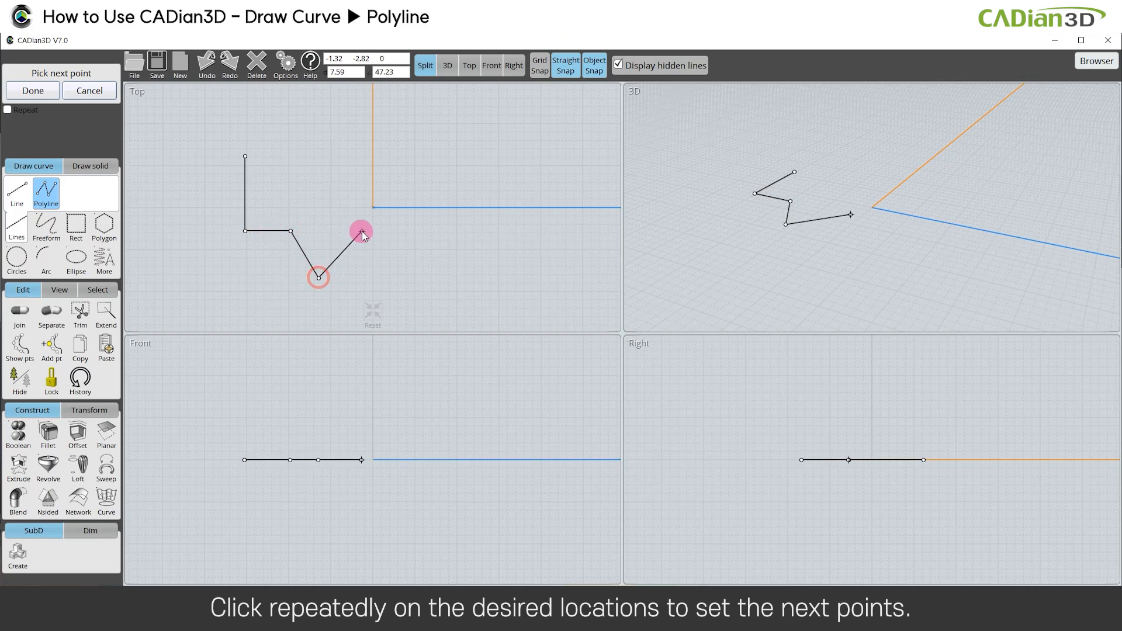
click(361, 231)
click(454, 310)
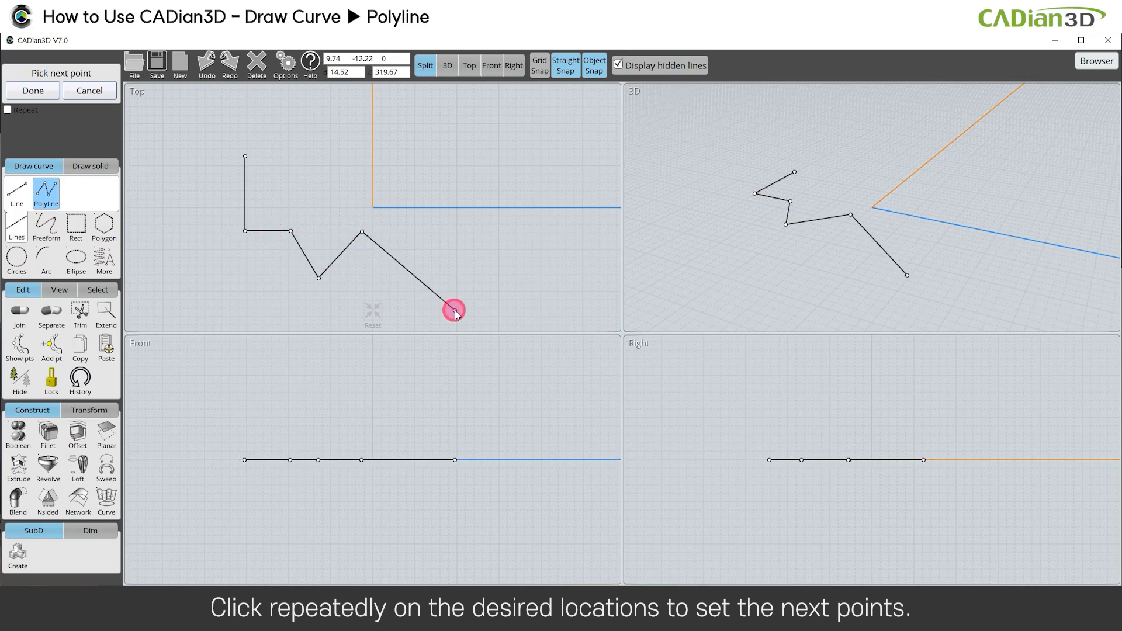
click(555, 231)
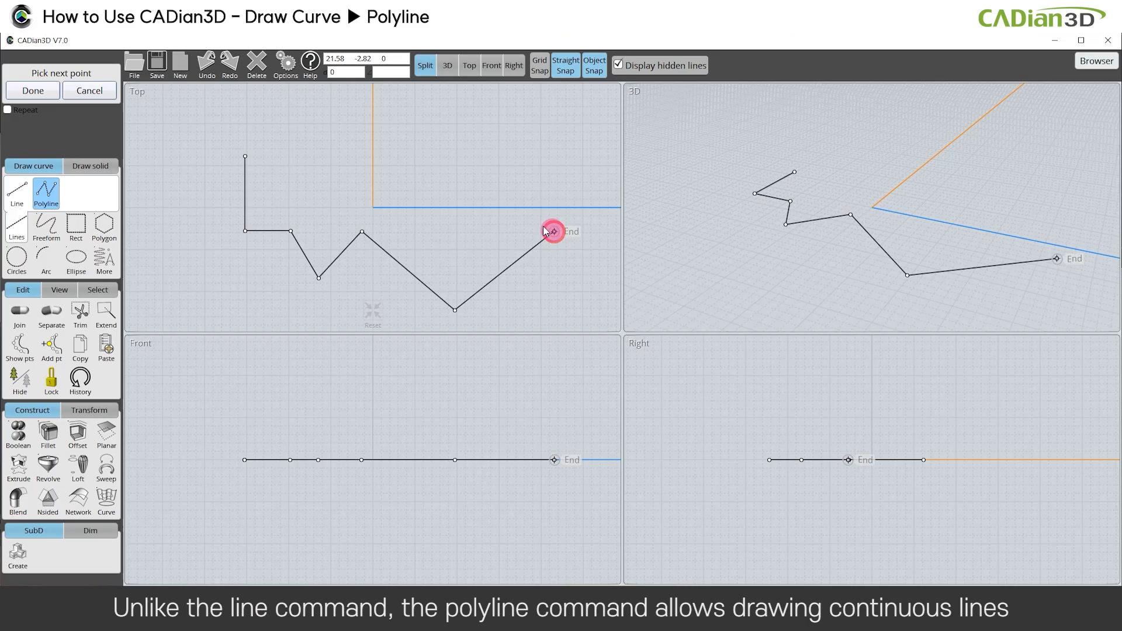
click(437, 191)
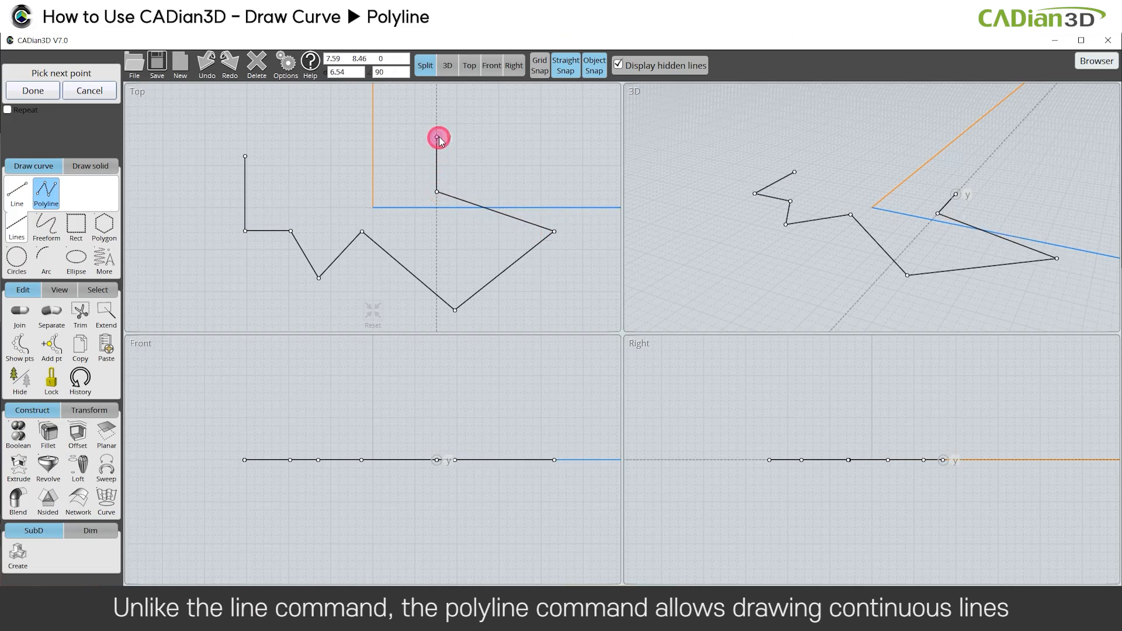
click(437, 137)
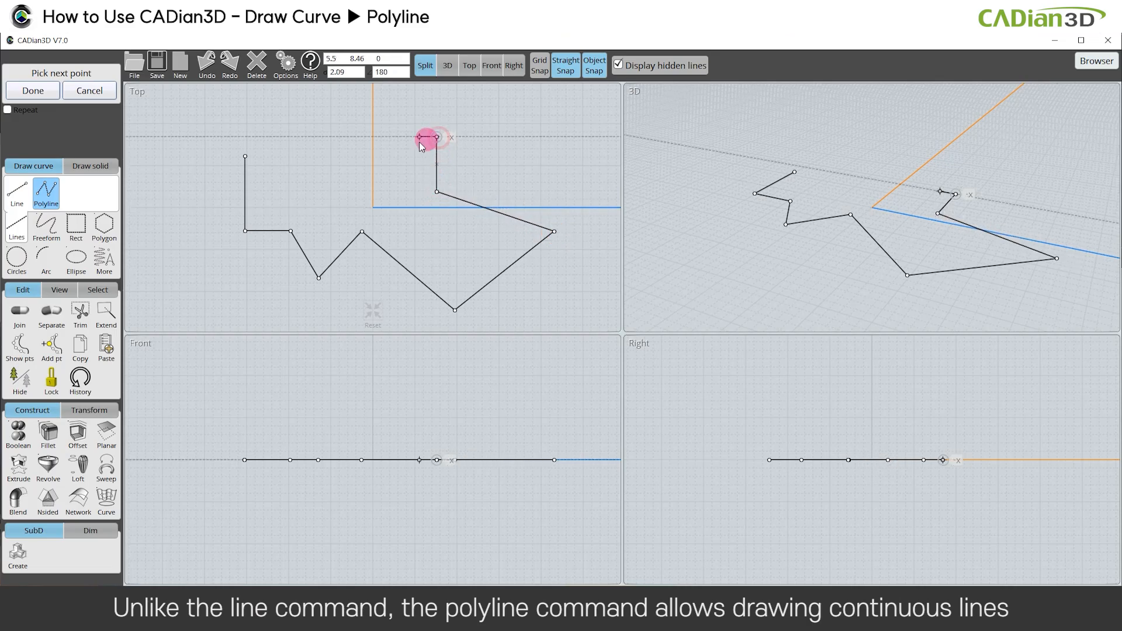
click(299, 207)
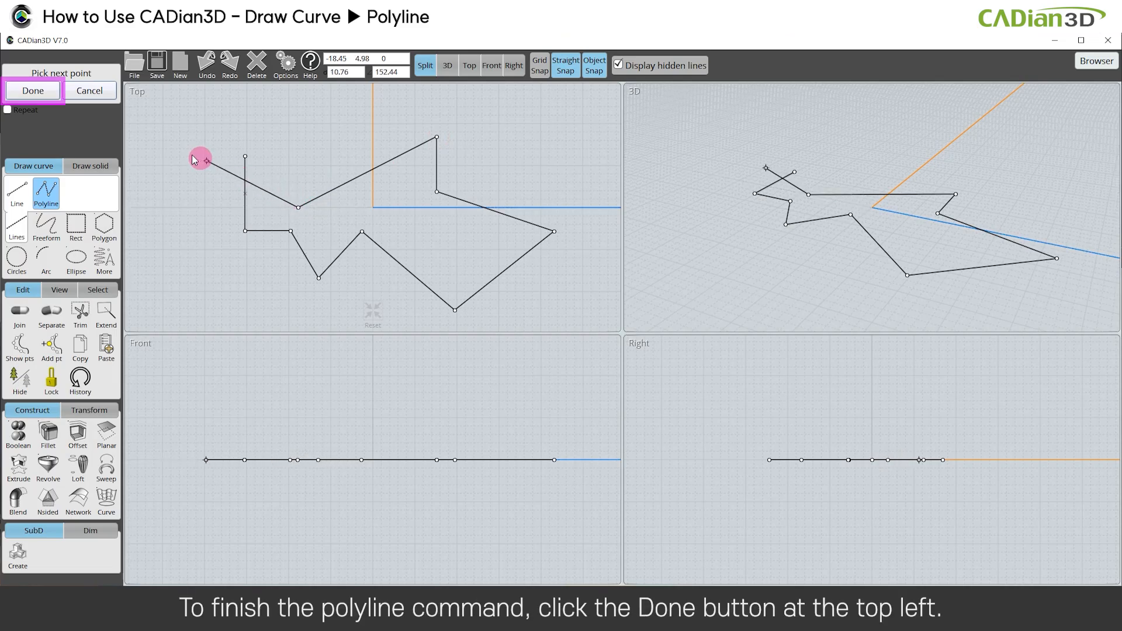
click(33, 91)
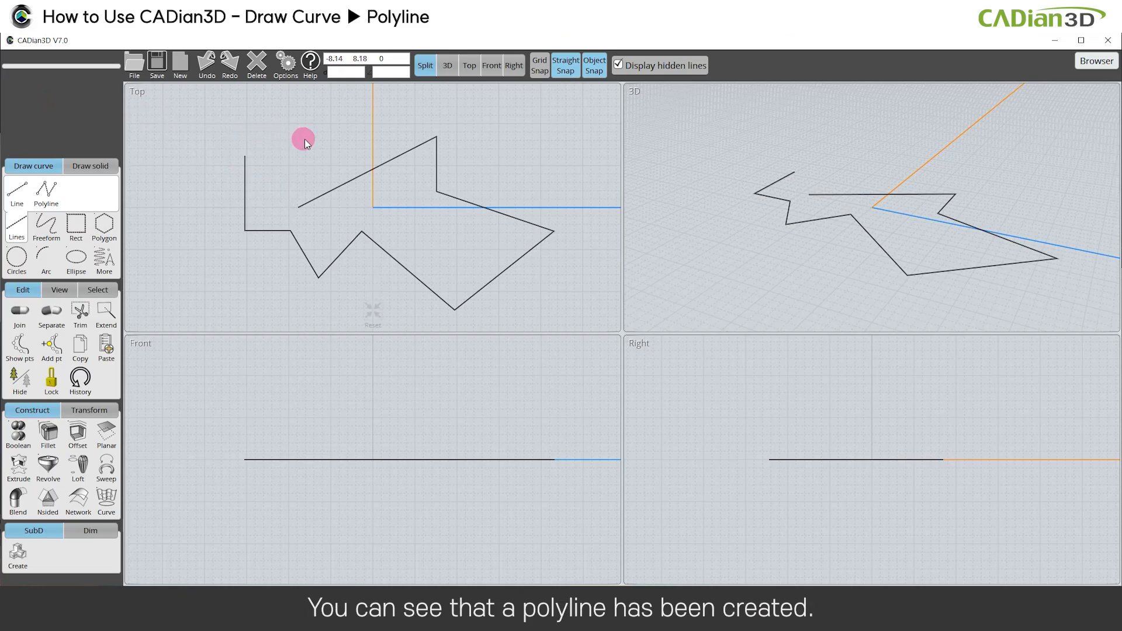
click(343, 180)
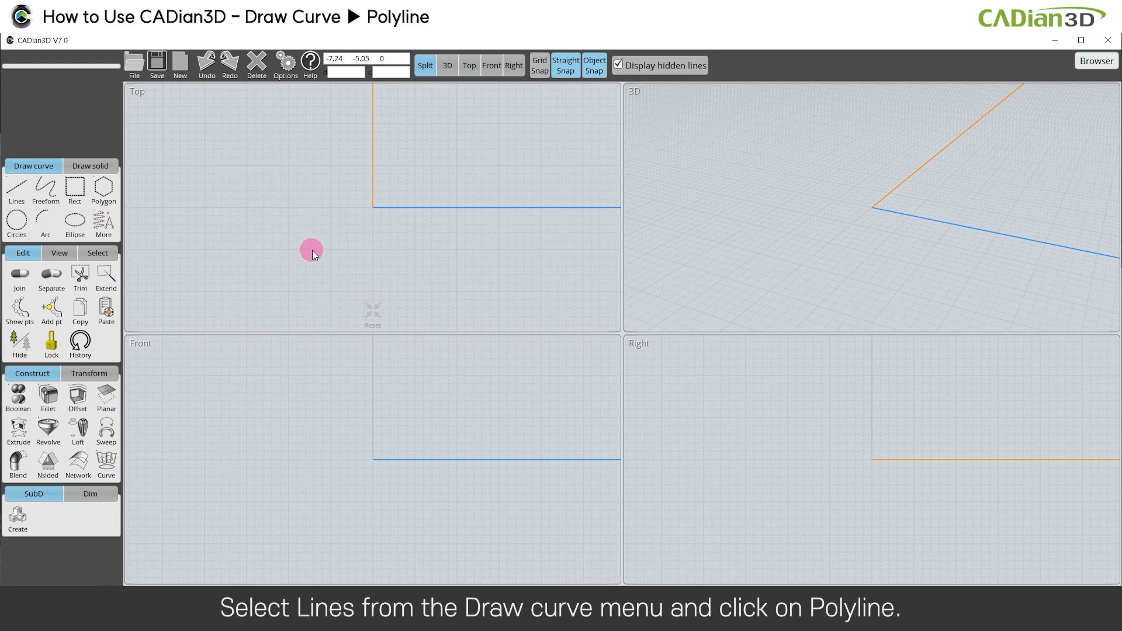
Step: Draw a closed six-vertex polyline with a V-shaped notch along its lower side in the Top view, ending on its start point
click(20, 198)
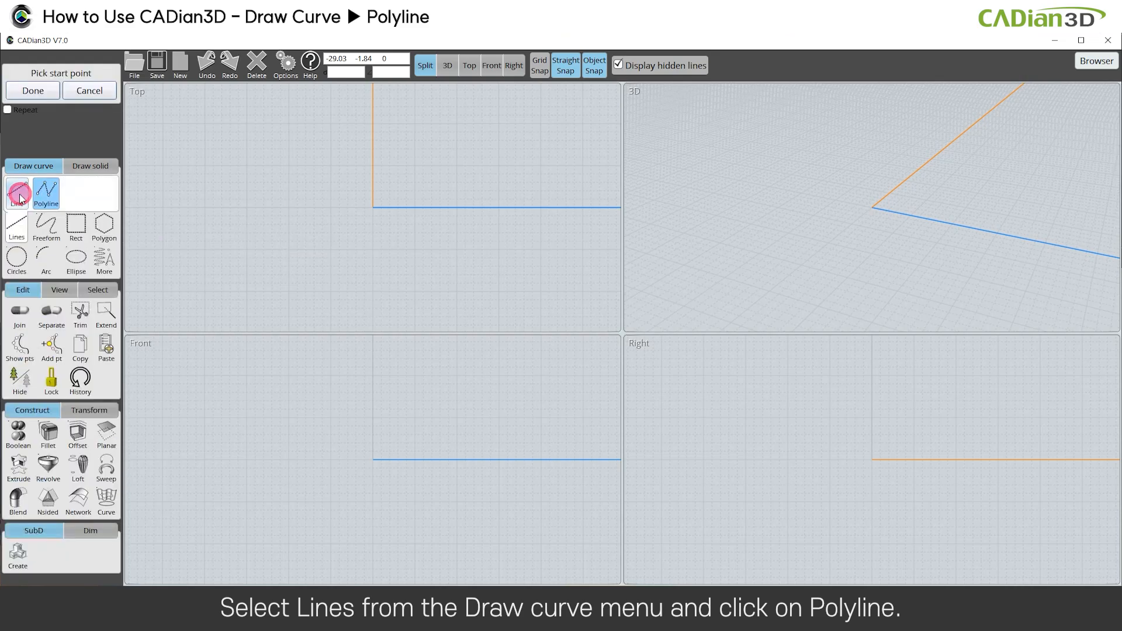
click(48, 193)
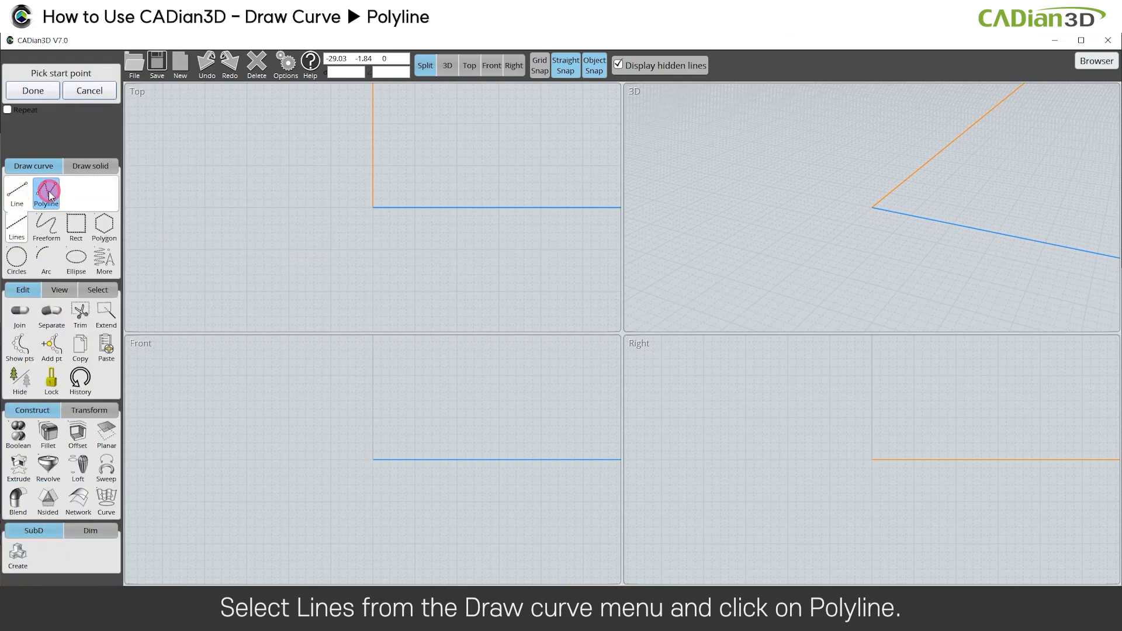
click(261, 154)
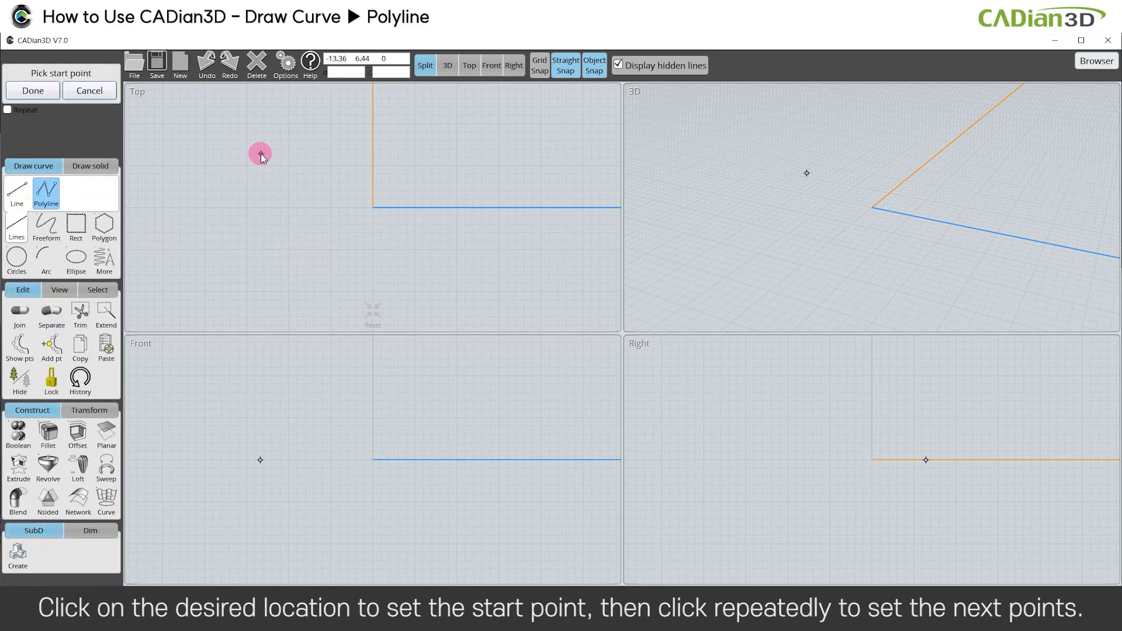
click(221, 220)
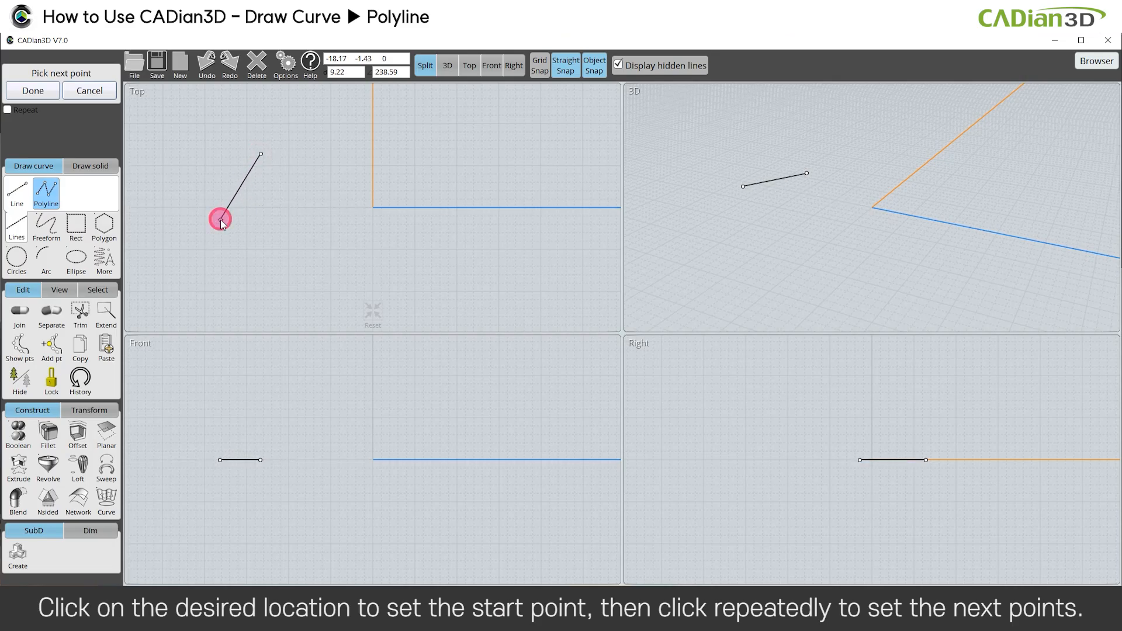
click(266, 284)
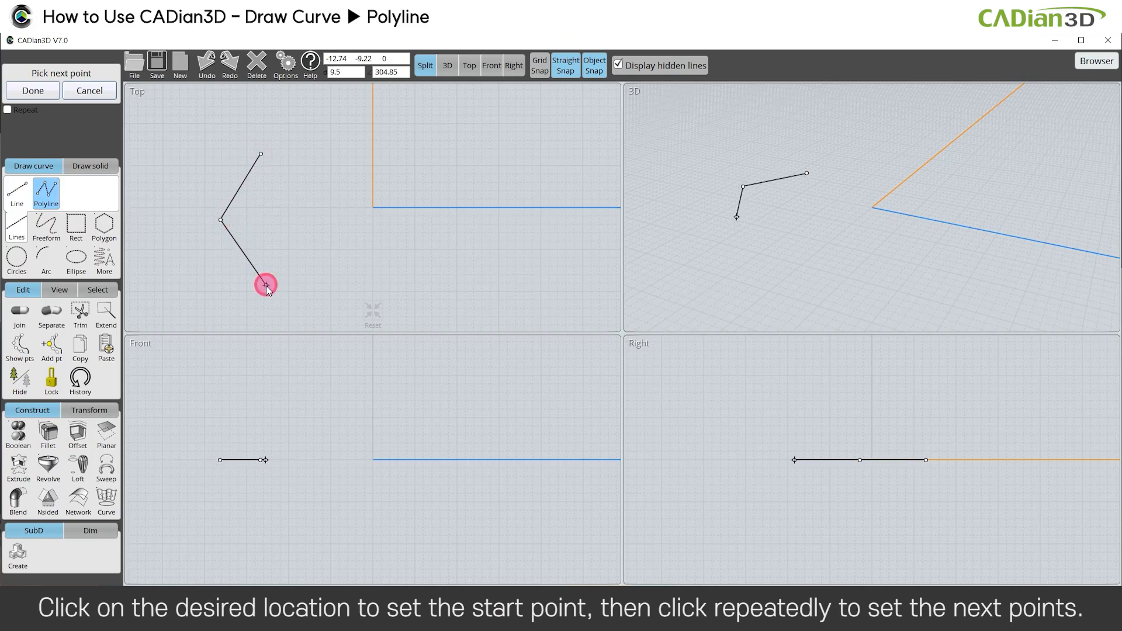
click(312, 227)
click(339, 285)
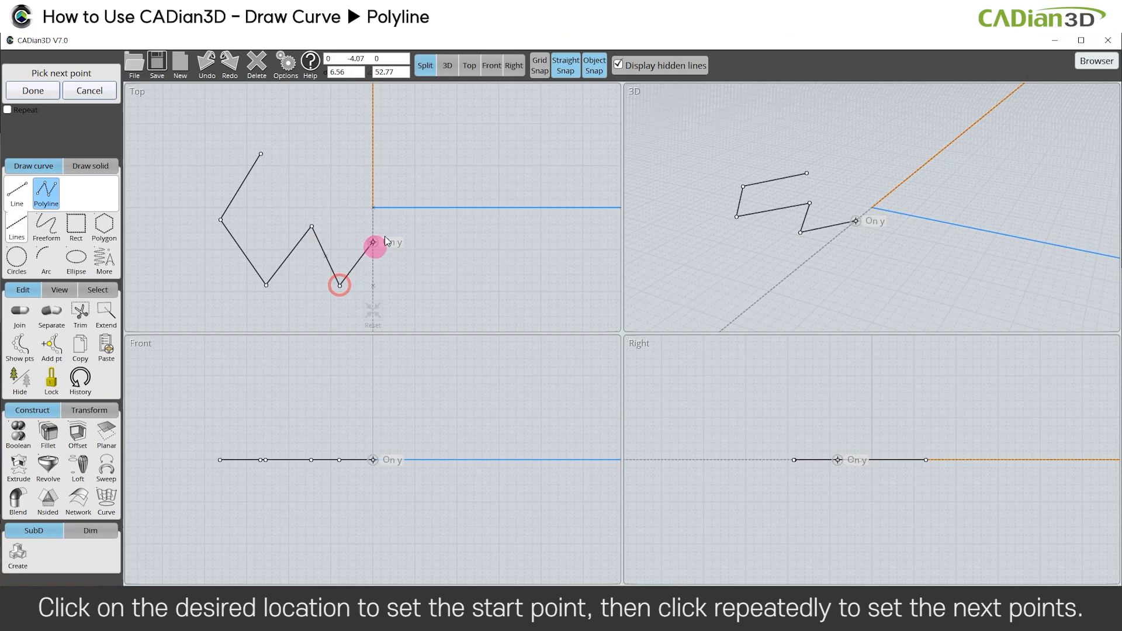
click(425, 179)
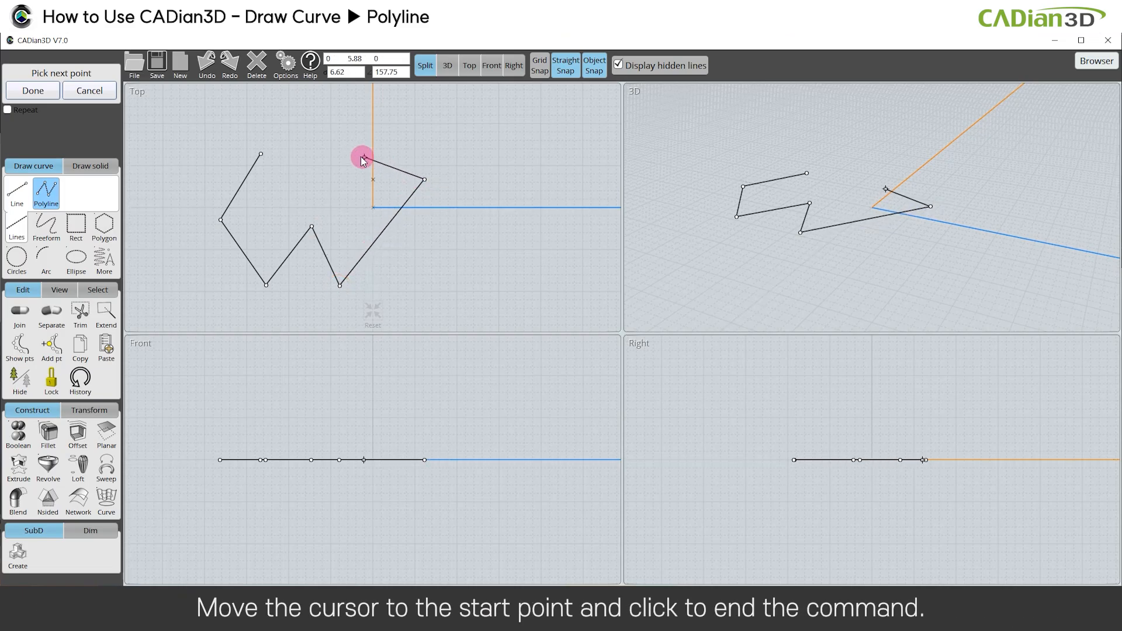
click(267, 155)
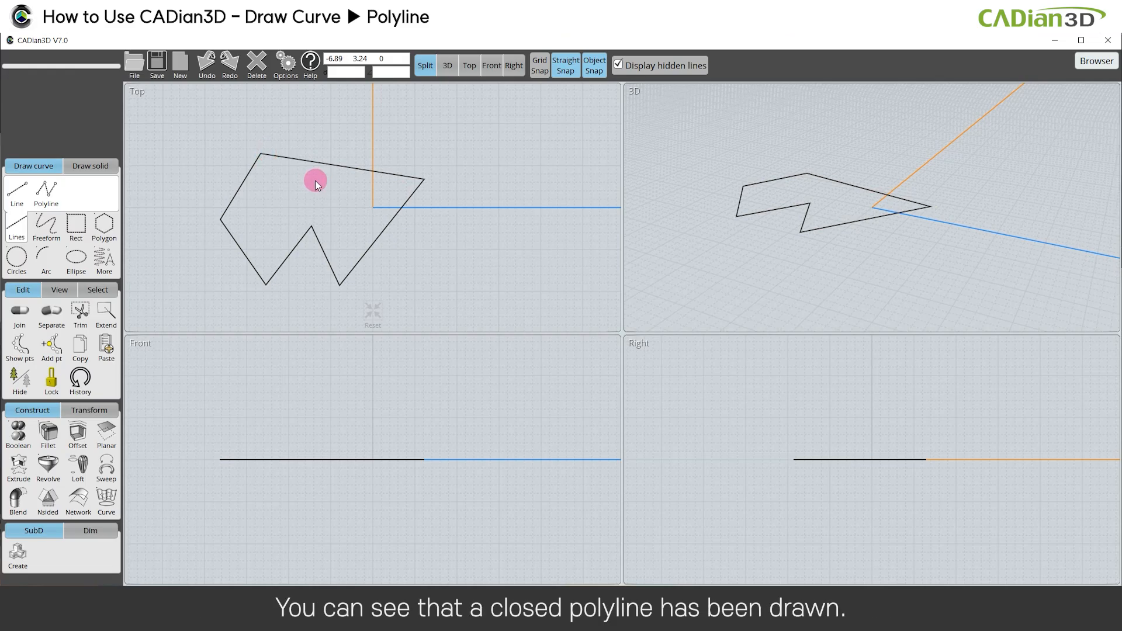
click(331, 165)
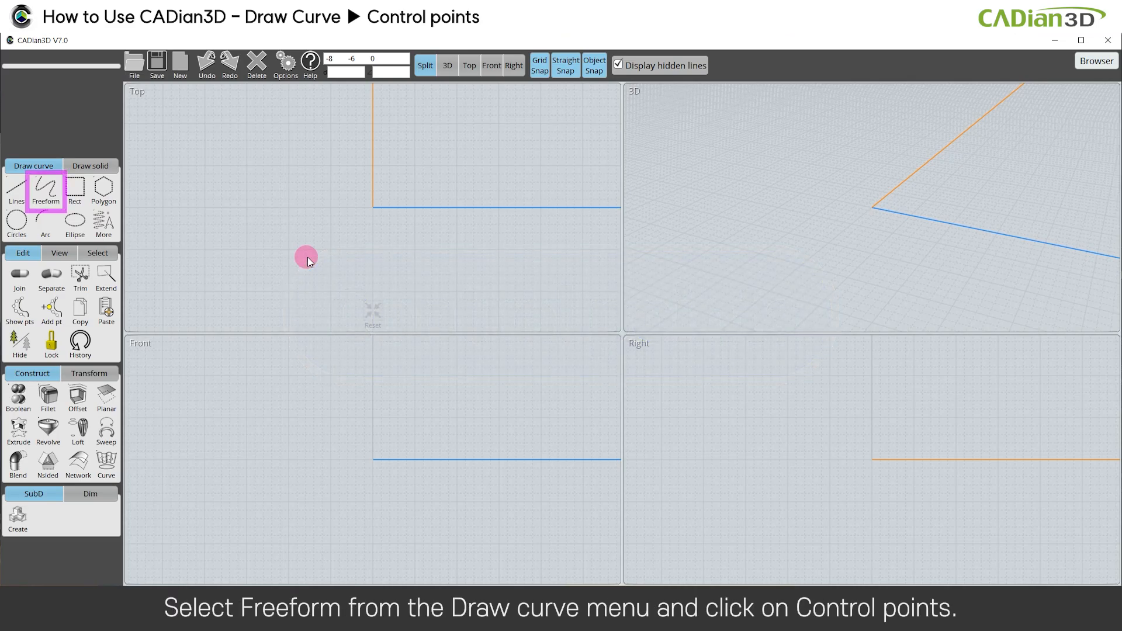
Step: Draw an open M-shaped curve with eight control points in the Top view, running from (-20, 0) up to Y 10 and ending at (-5, 0)
click(47, 188)
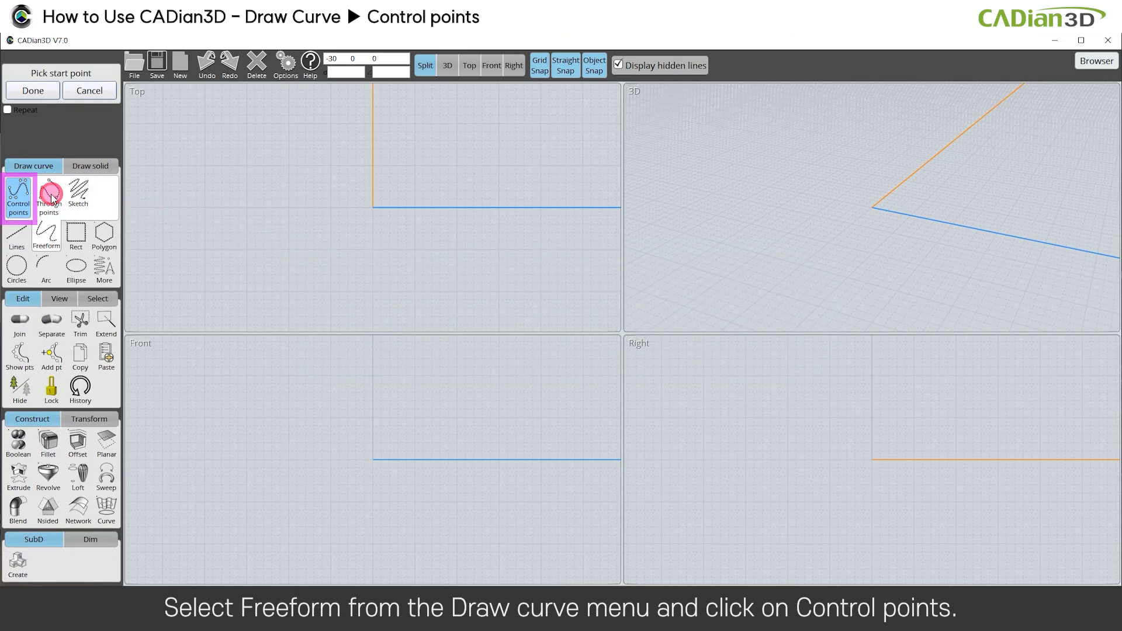
click(18, 199)
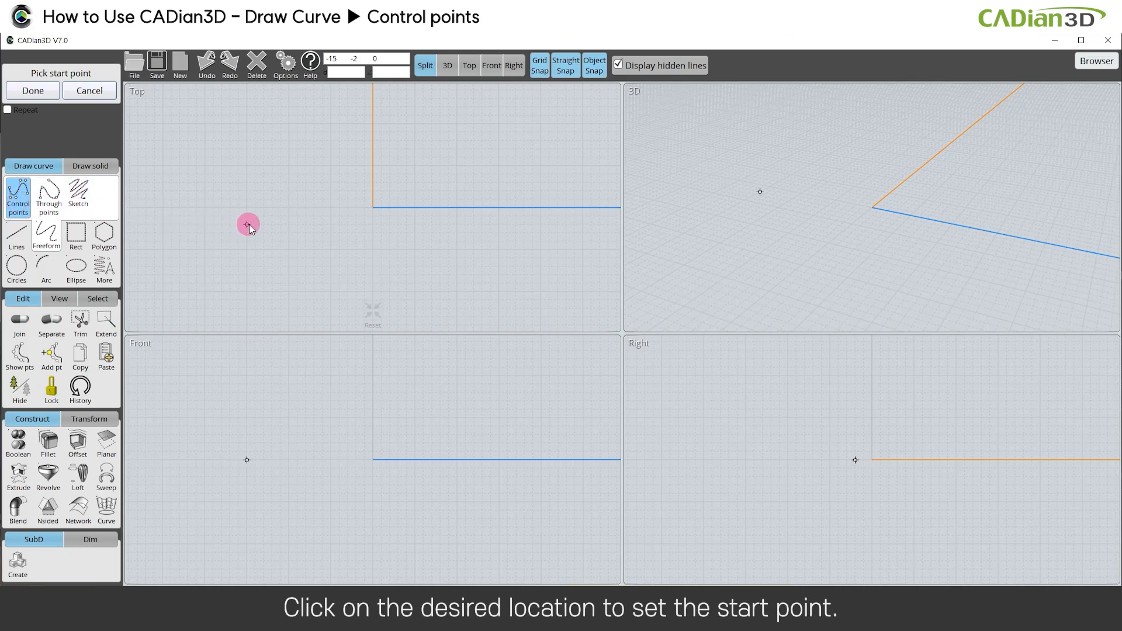
click(206, 208)
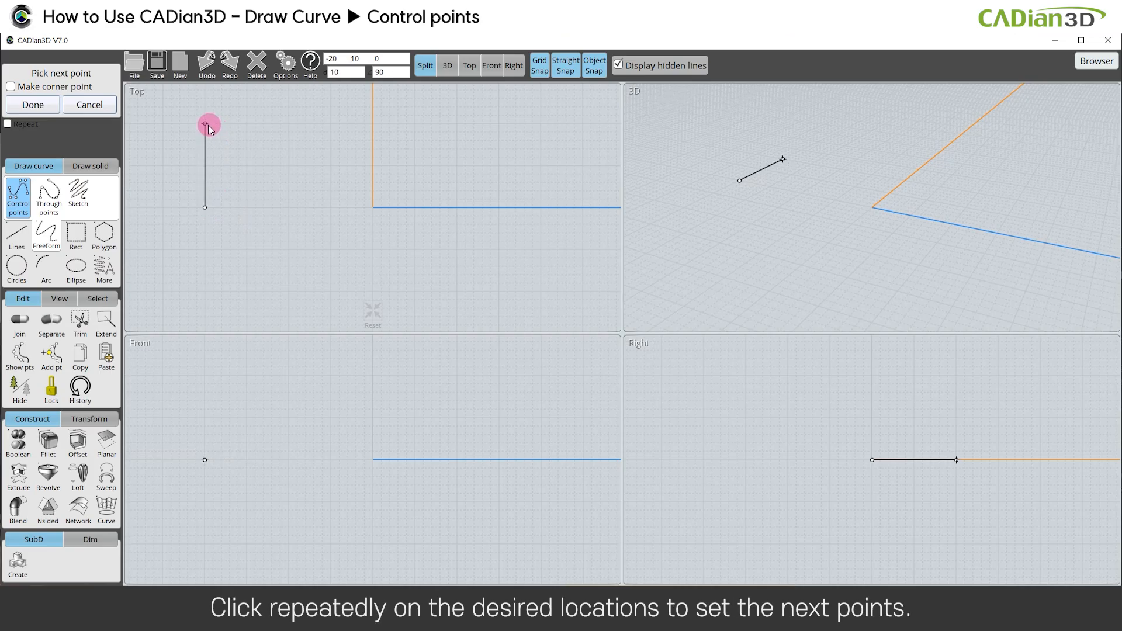
click(206, 124)
click(250, 124)
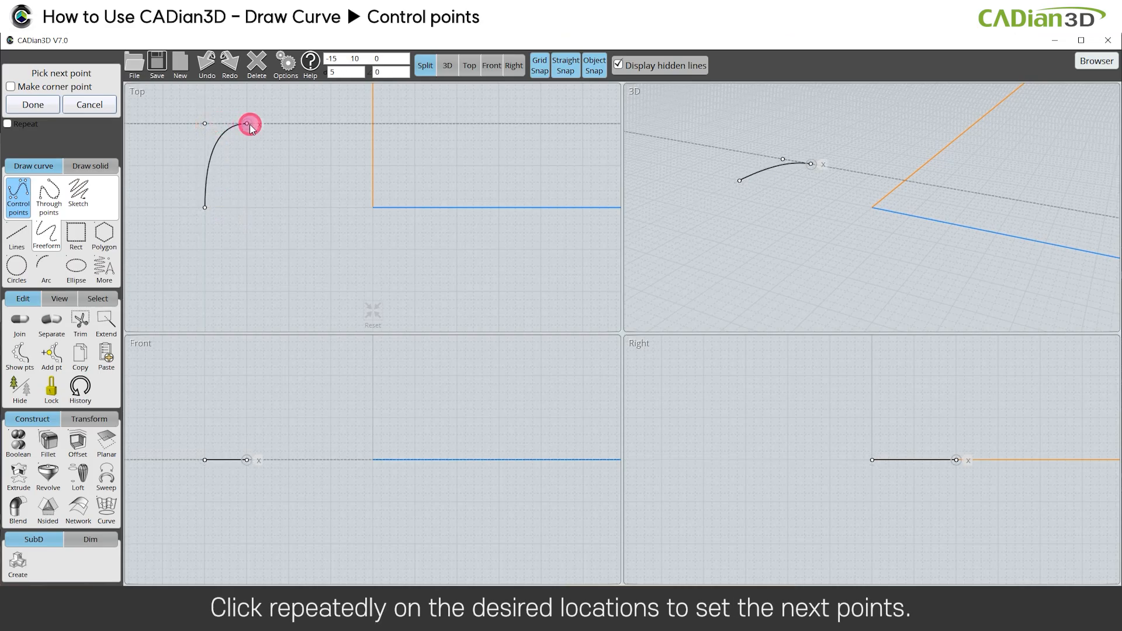
click(248, 209)
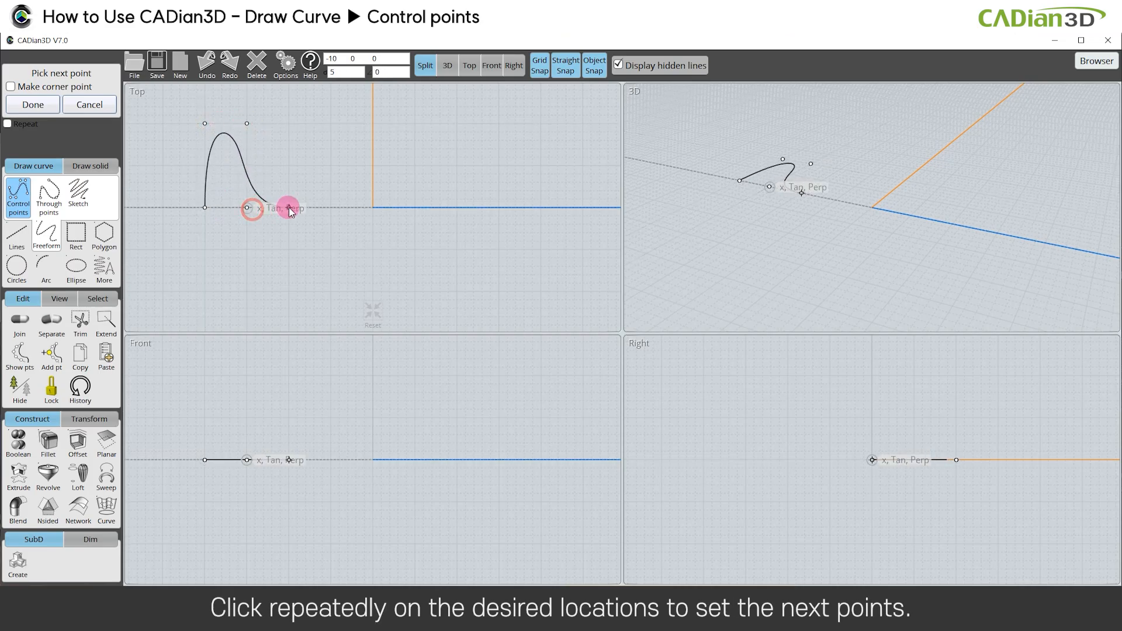
click(289, 208)
click(289, 124)
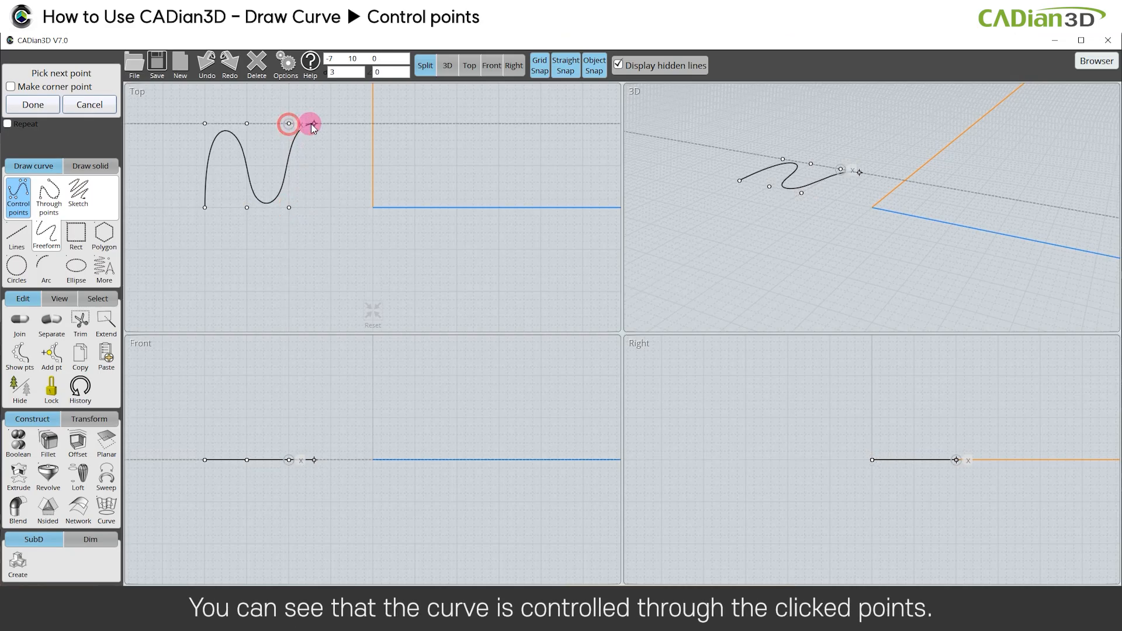
click(326, 124)
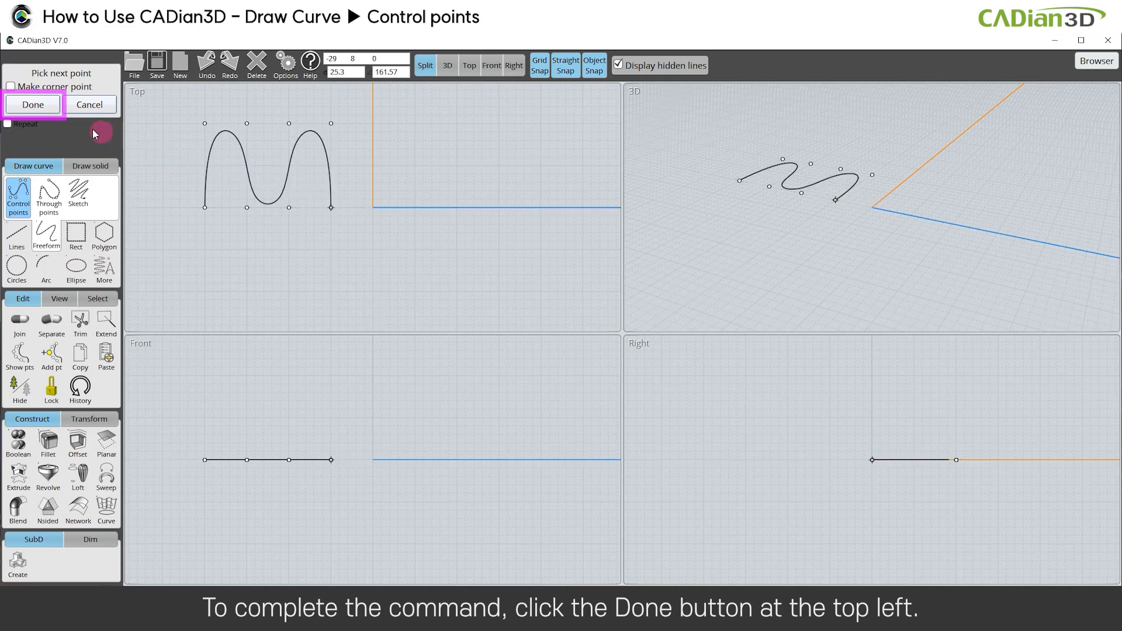
click(34, 106)
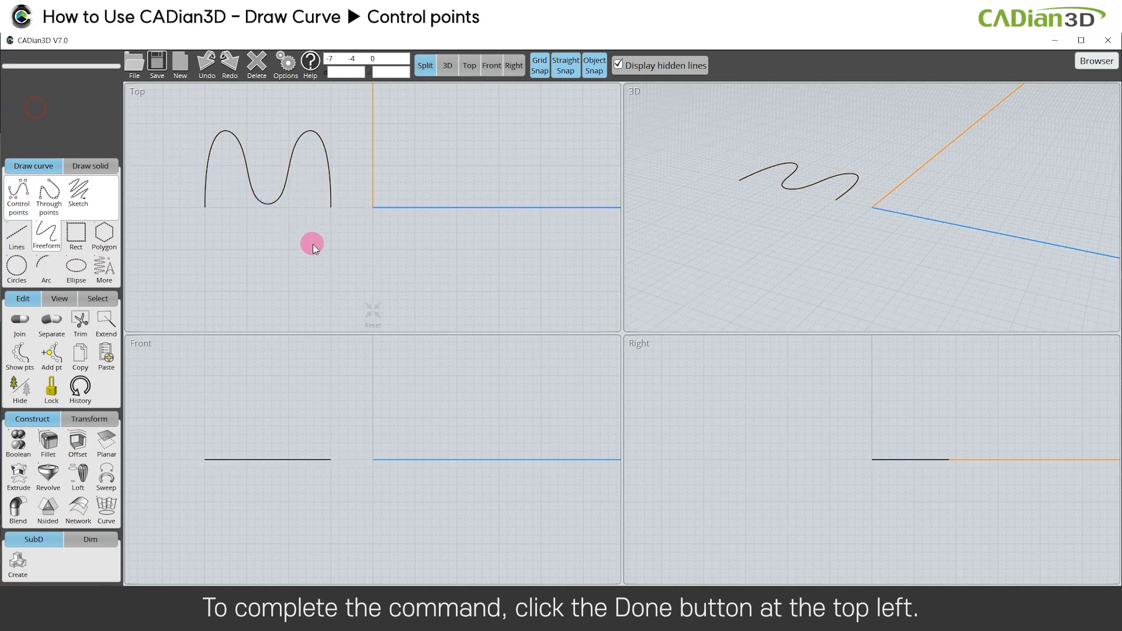
click(267, 203)
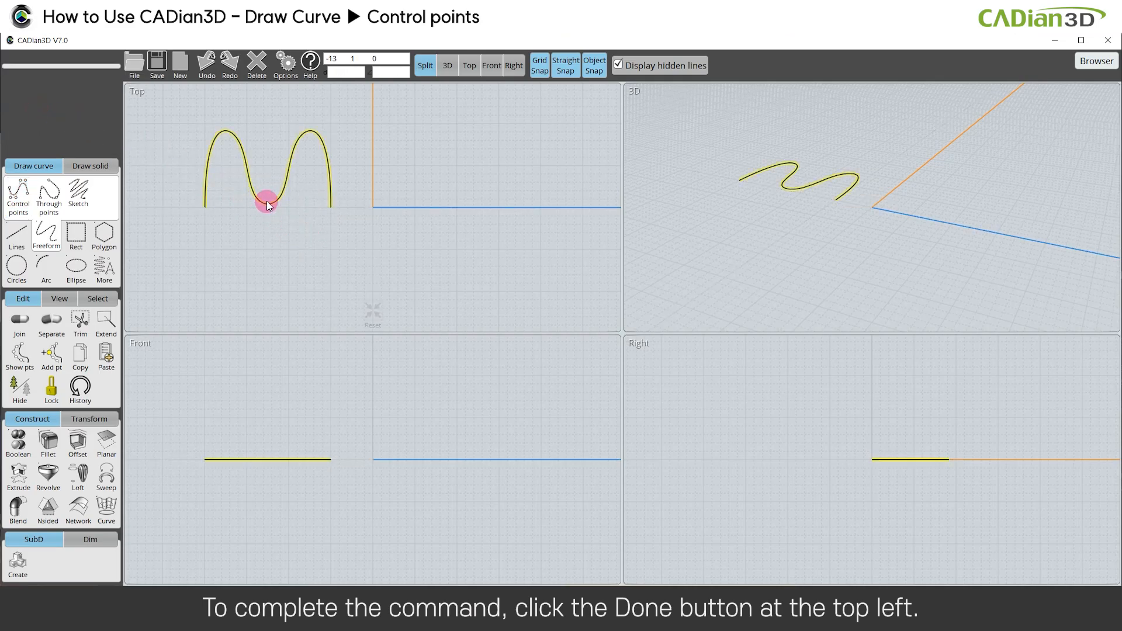
click(319, 250)
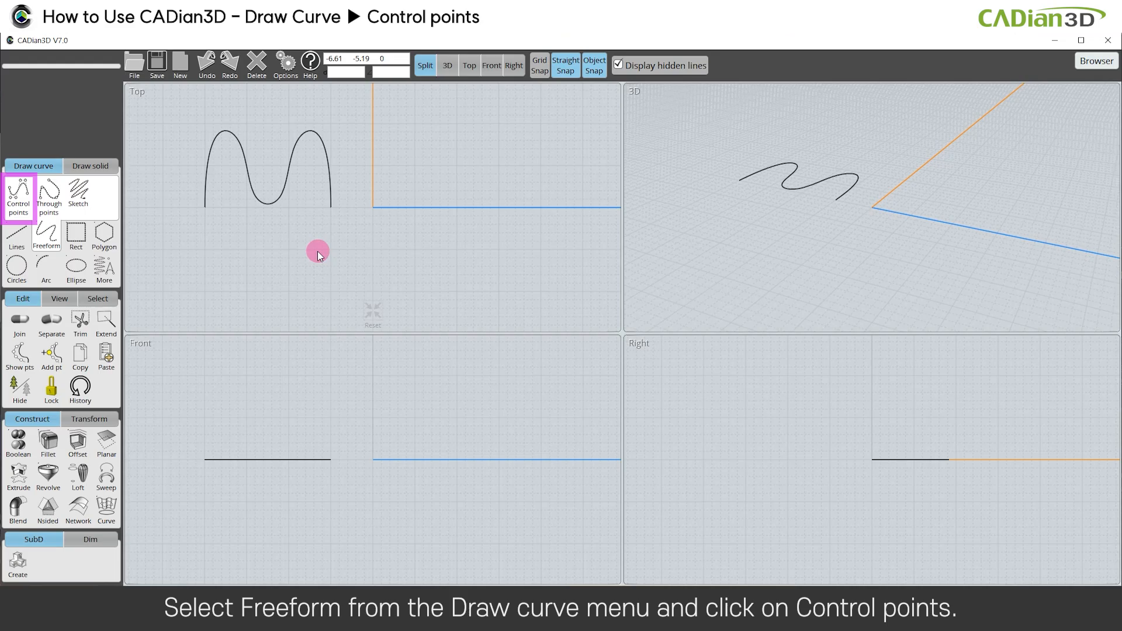
Step: Draw a closed oval-like curve with five control points in the Top view, beneath the M-shaped curve, ending on its start point
click(21, 205)
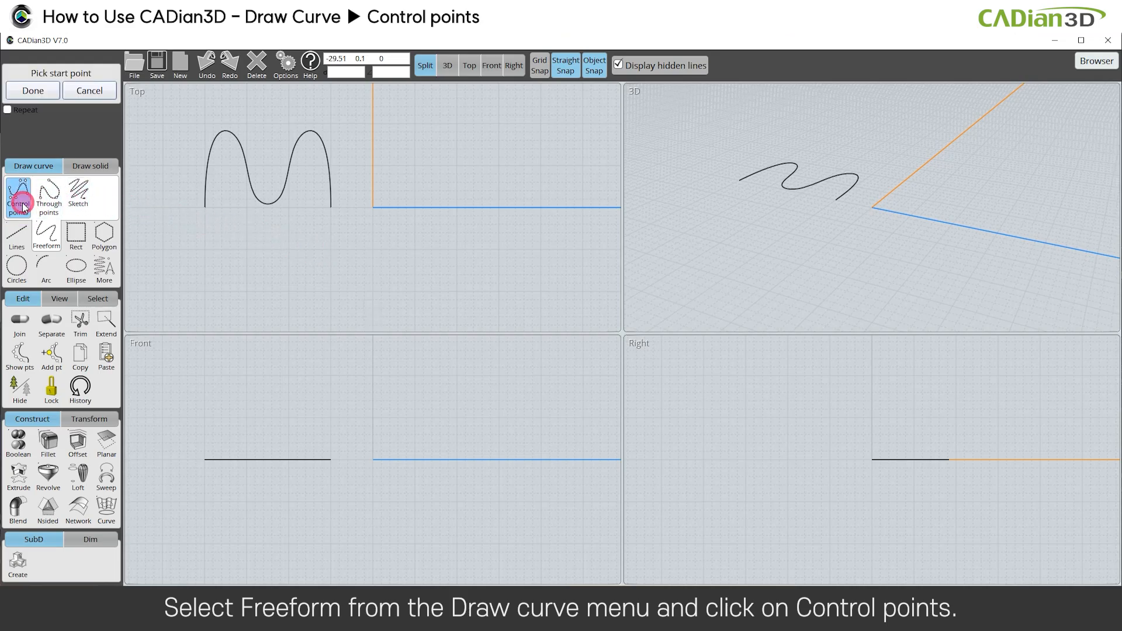
click(333, 256)
click(291, 234)
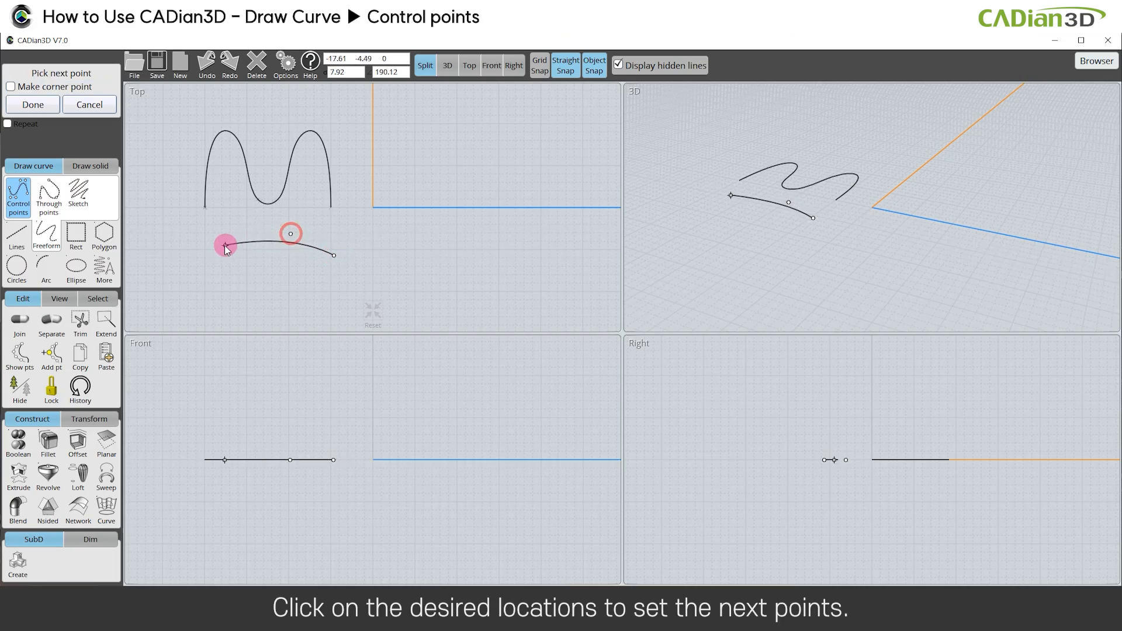
click(214, 251)
click(214, 299)
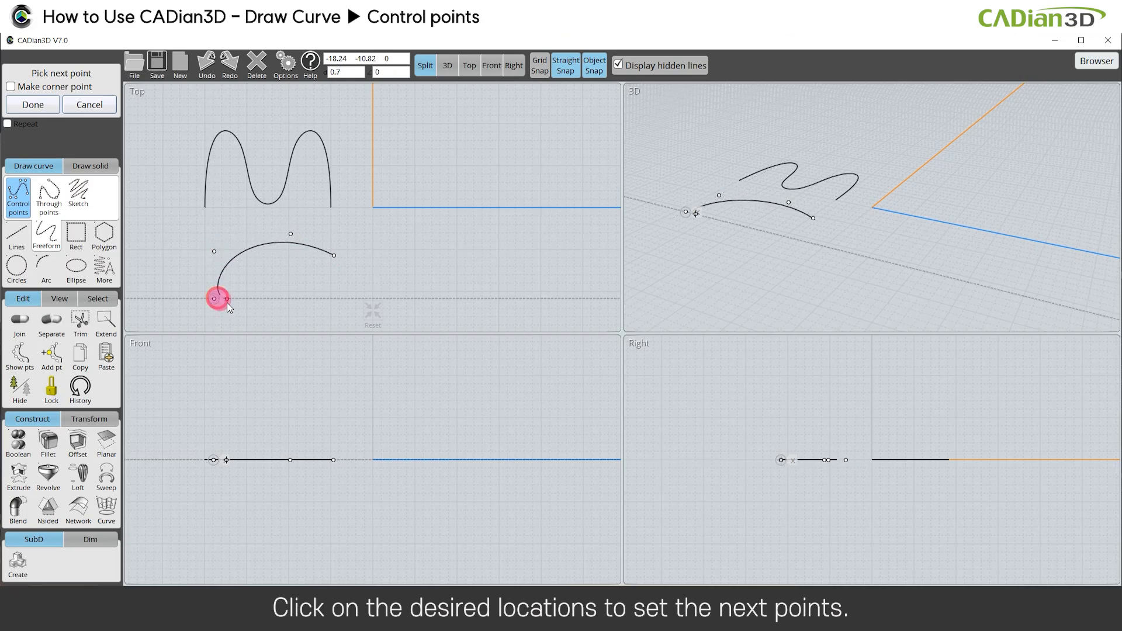
click(290, 319)
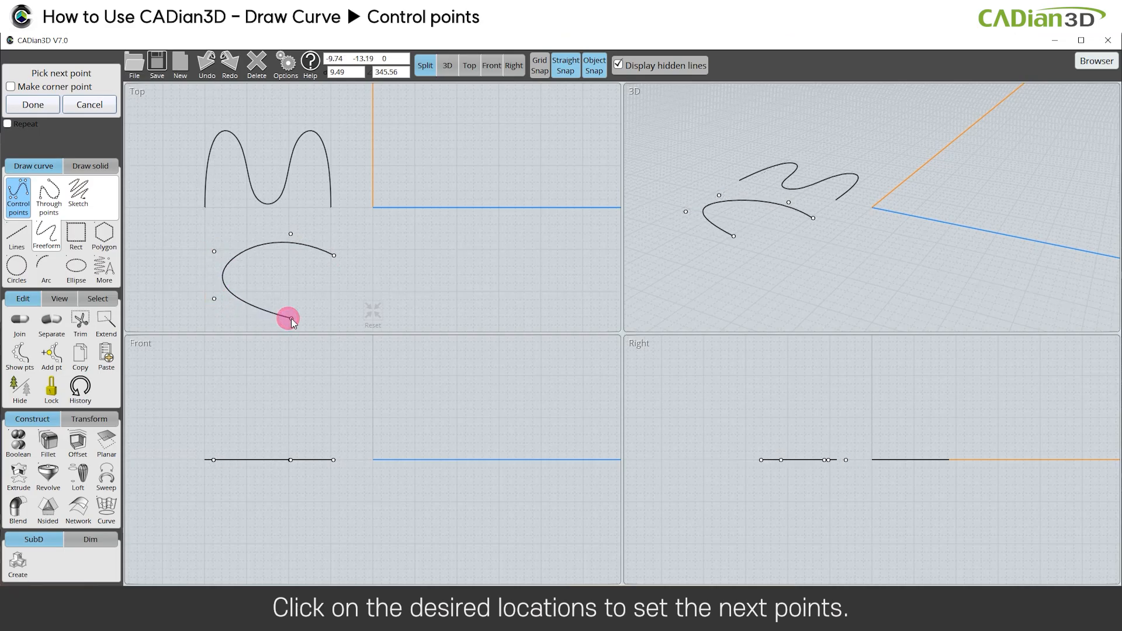
click(334, 256)
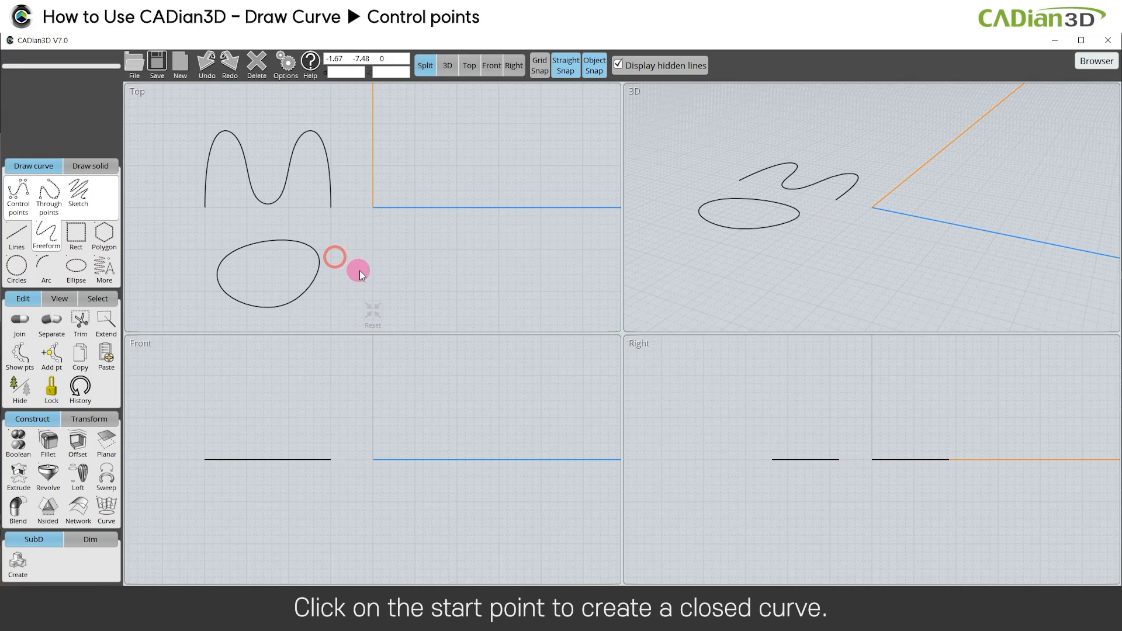
click(318, 269)
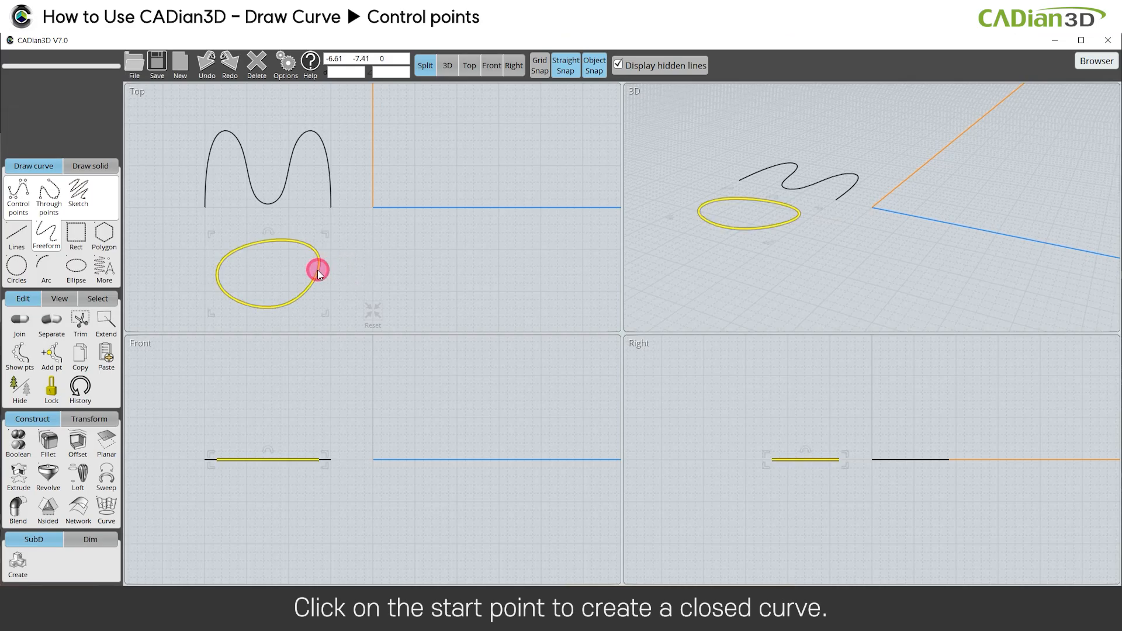
click(363, 272)
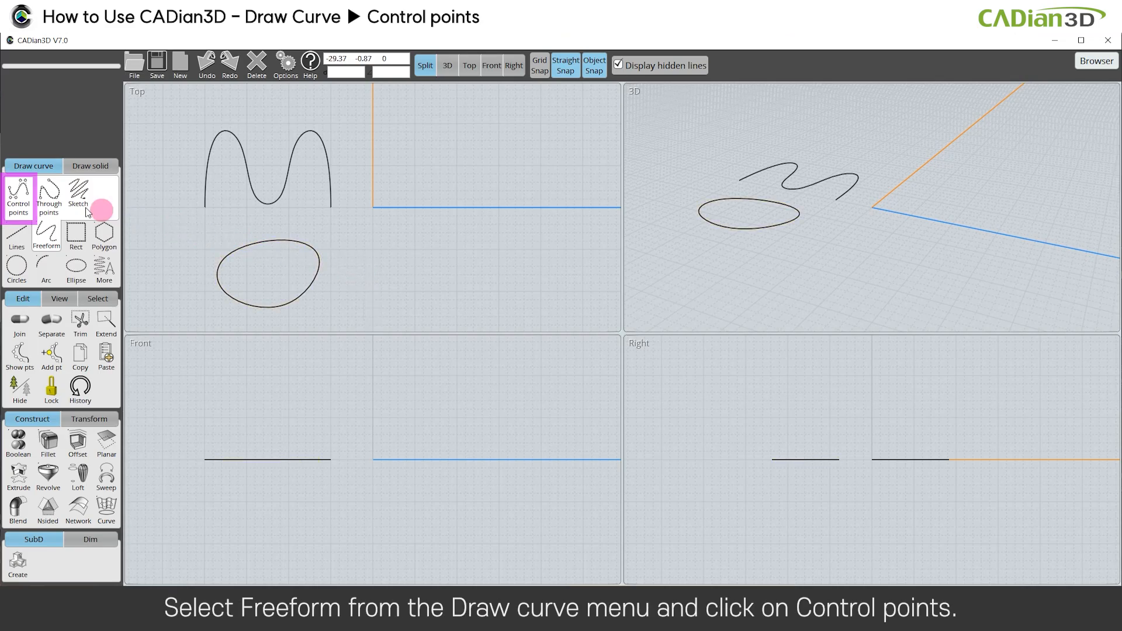
Step: Draw an open control-point curve in the Top view from about (0, -2.2), dipping down and rising to a sharp corner point at about (8.4, -2.5), then continuing toward positive X
click(18, 199)
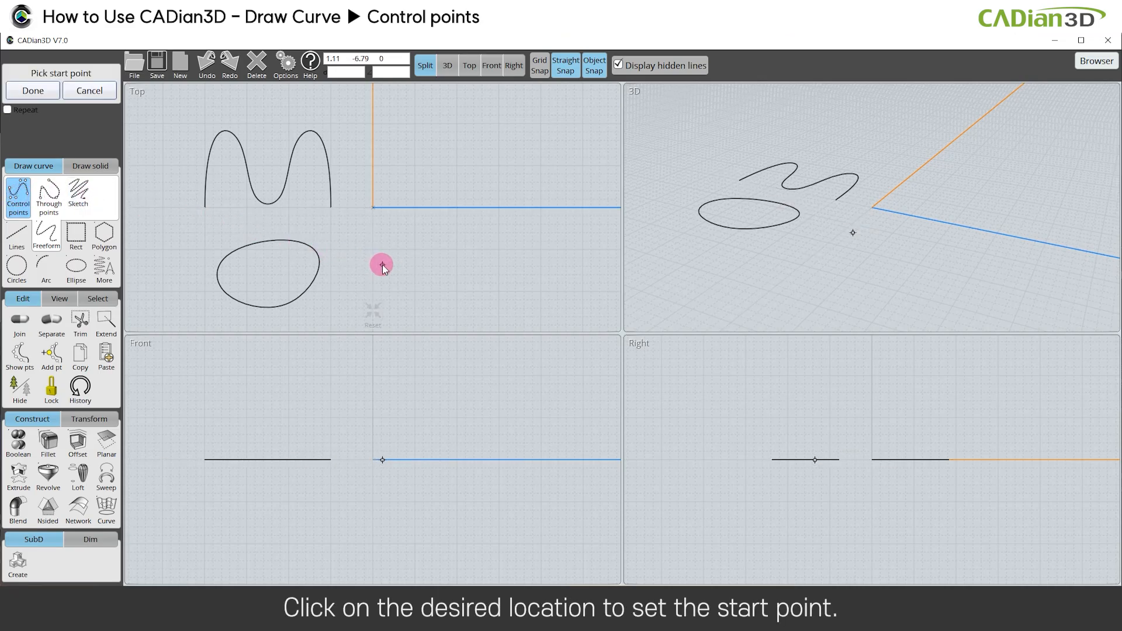
click(369, 228)
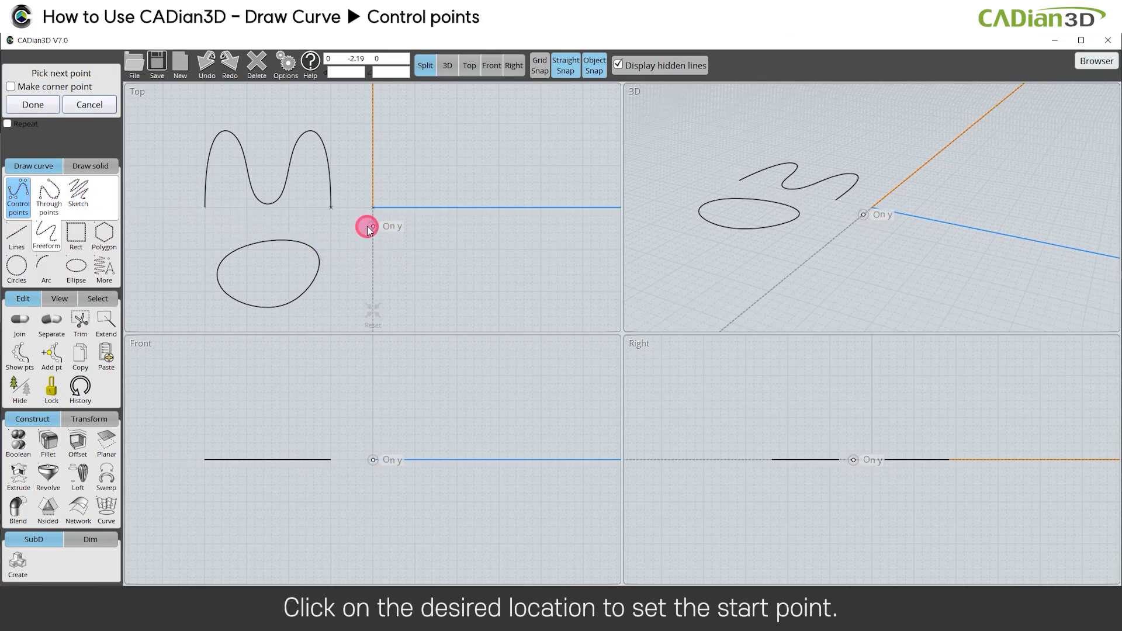
click(387, 282)
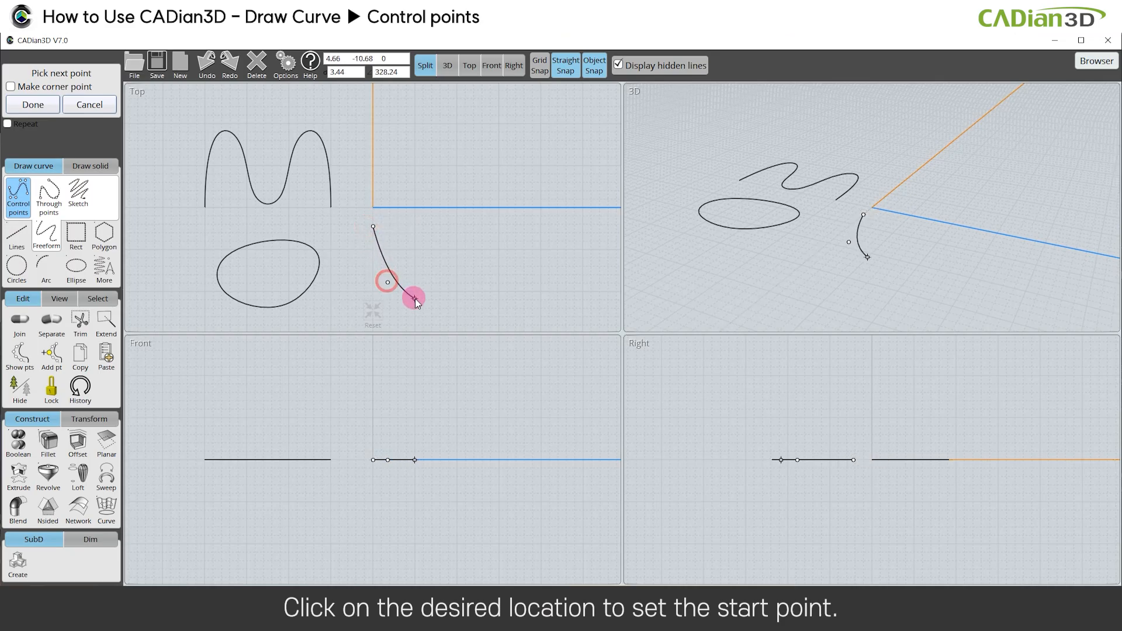
click(429, 305)
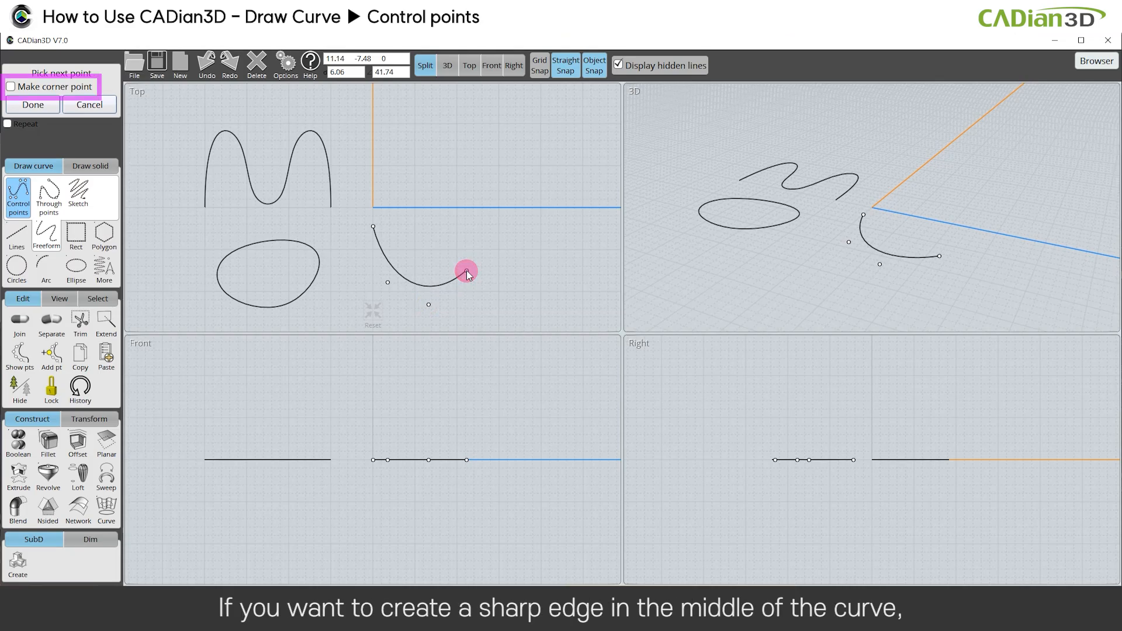
click(11, 87)
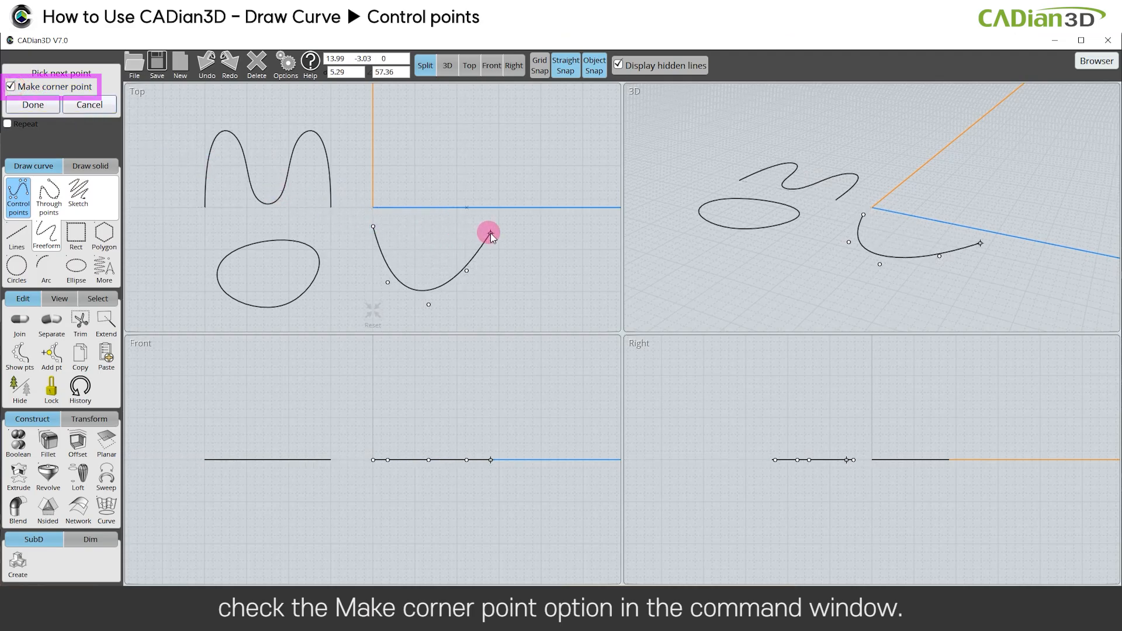
click(445, 229)
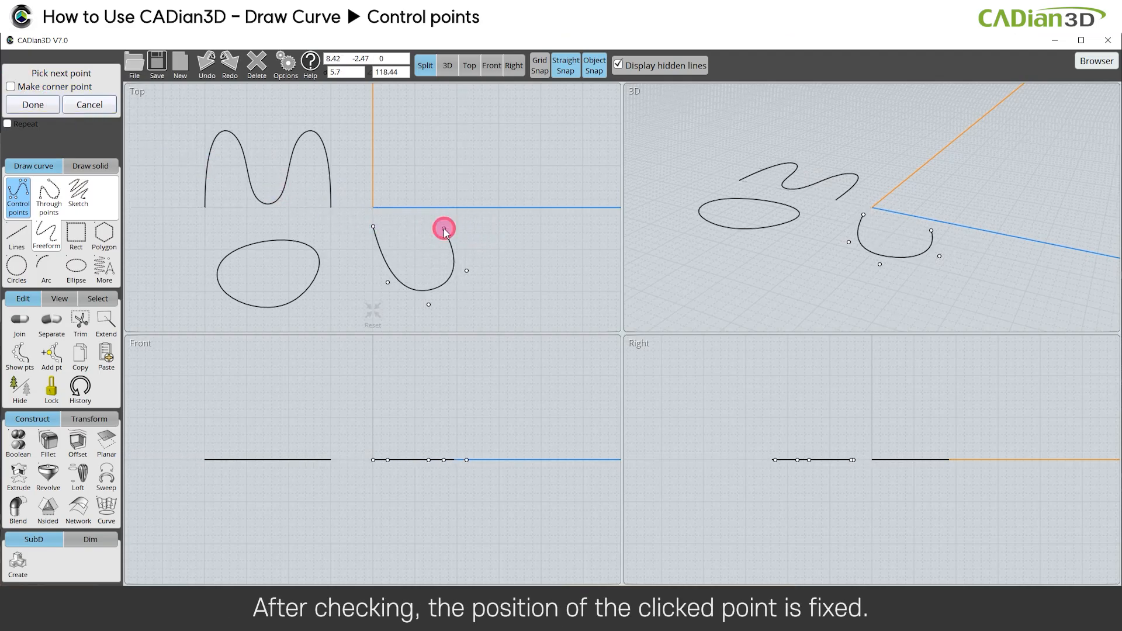
click(484, 252)
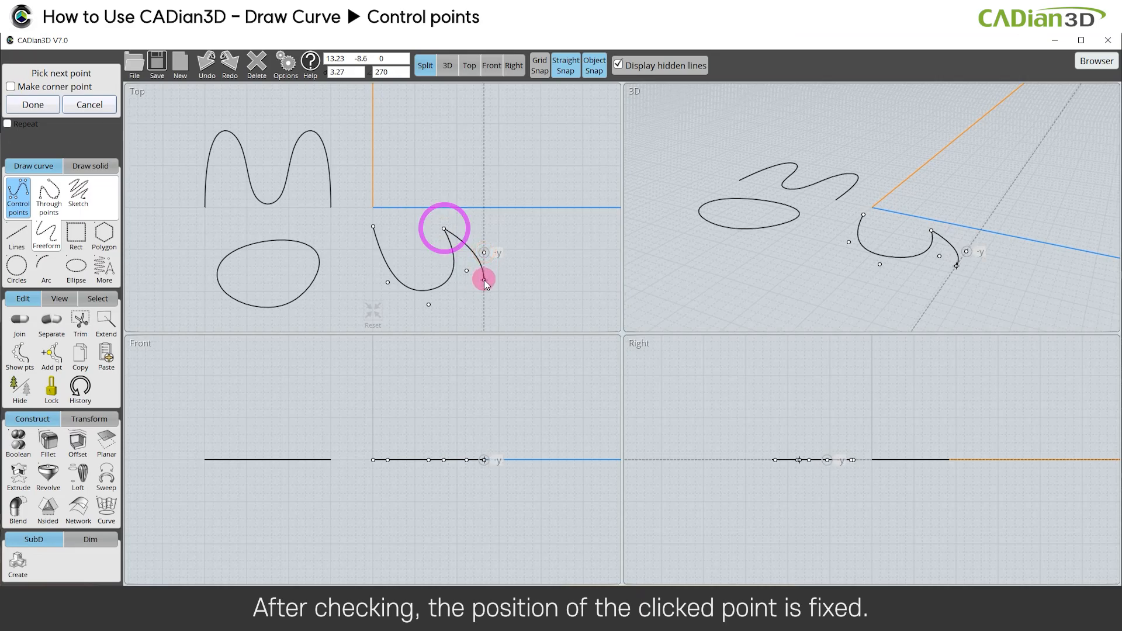
click(553, 272)
click(39, 106)
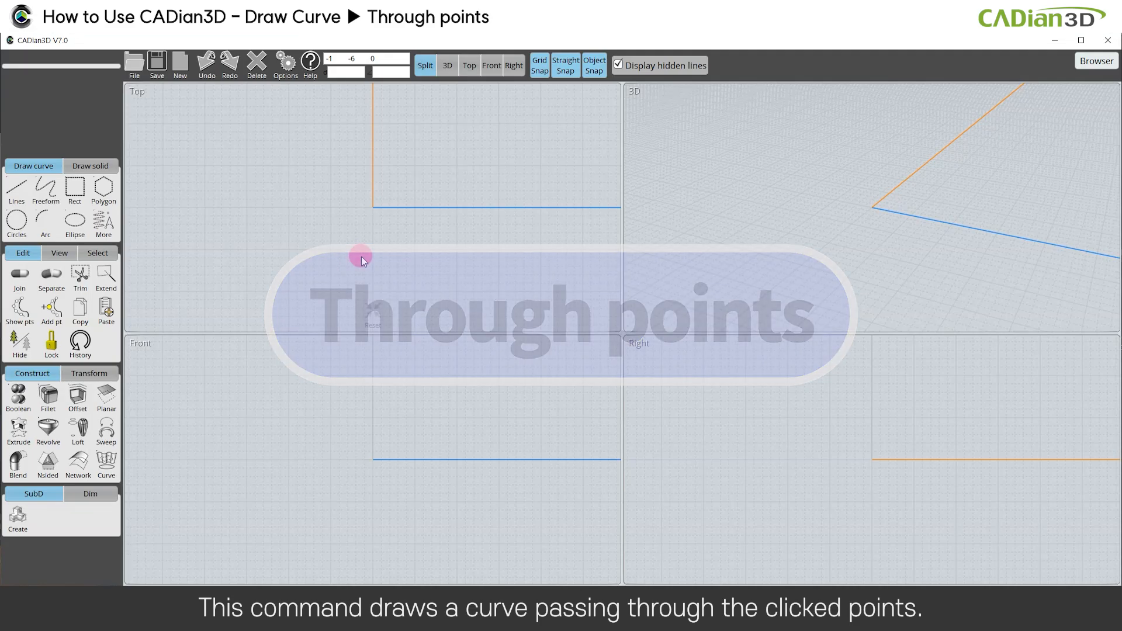
Step: Draw an open winding Through points curve with eight points in the Top view, alternating between Y -5 and 5 from (-10, -5) to (5, -5)
click(47, 195)
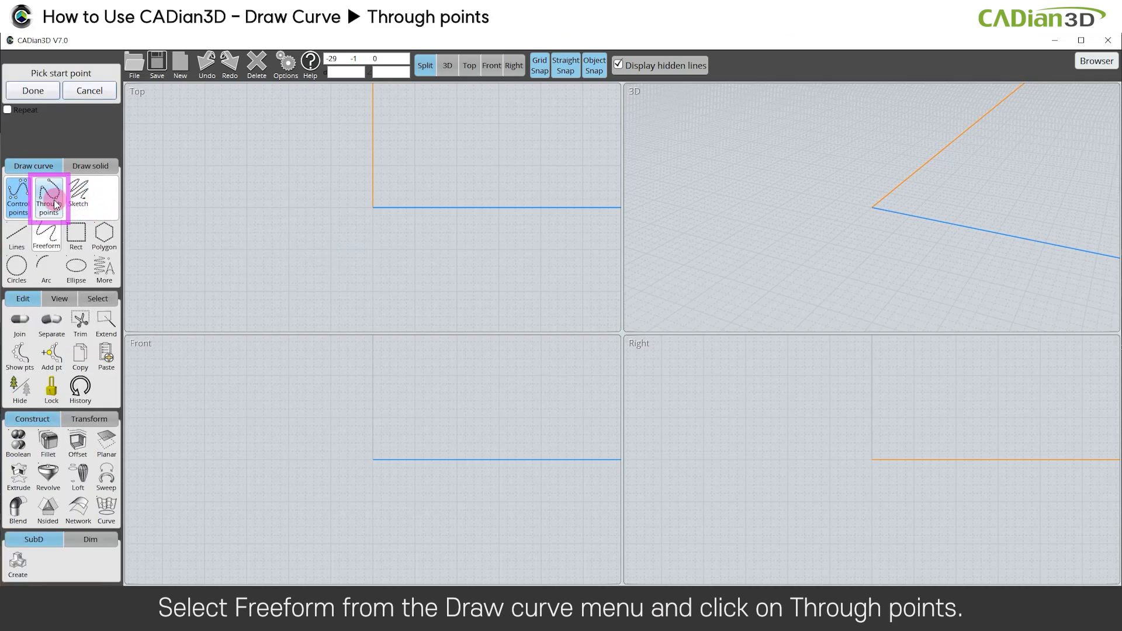
click(54, 203)
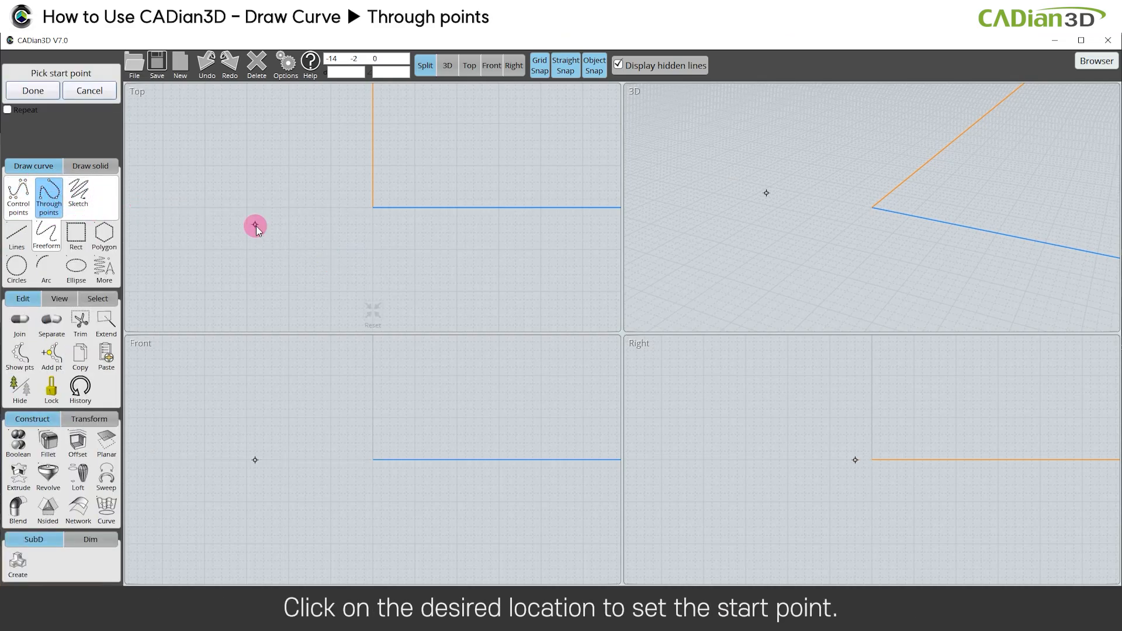
click(288, 248)
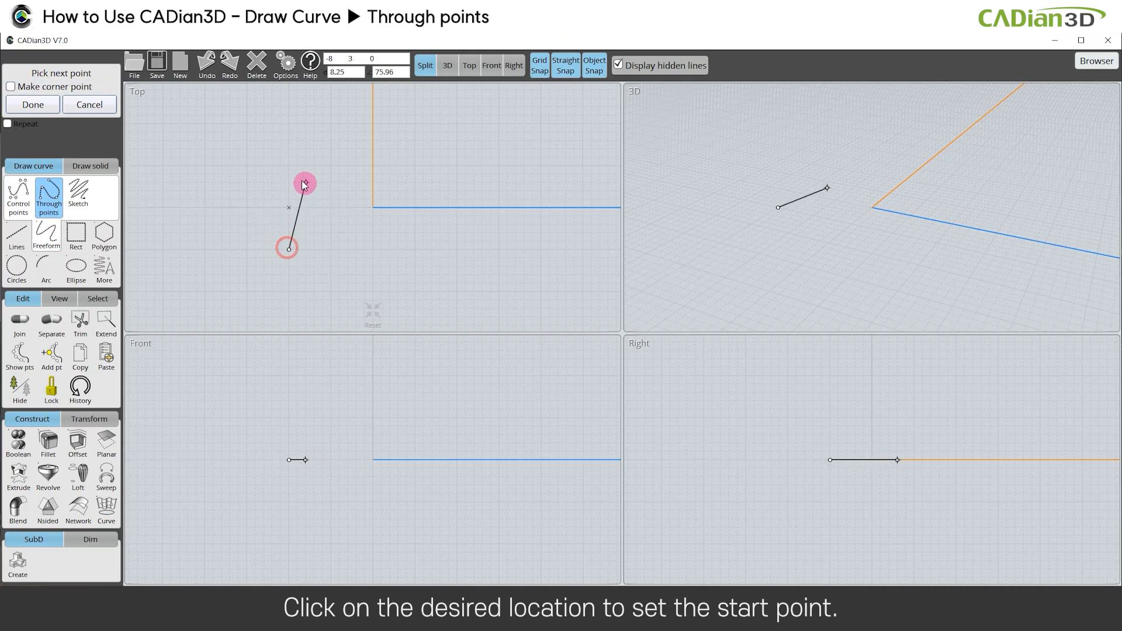
click(289, 166)
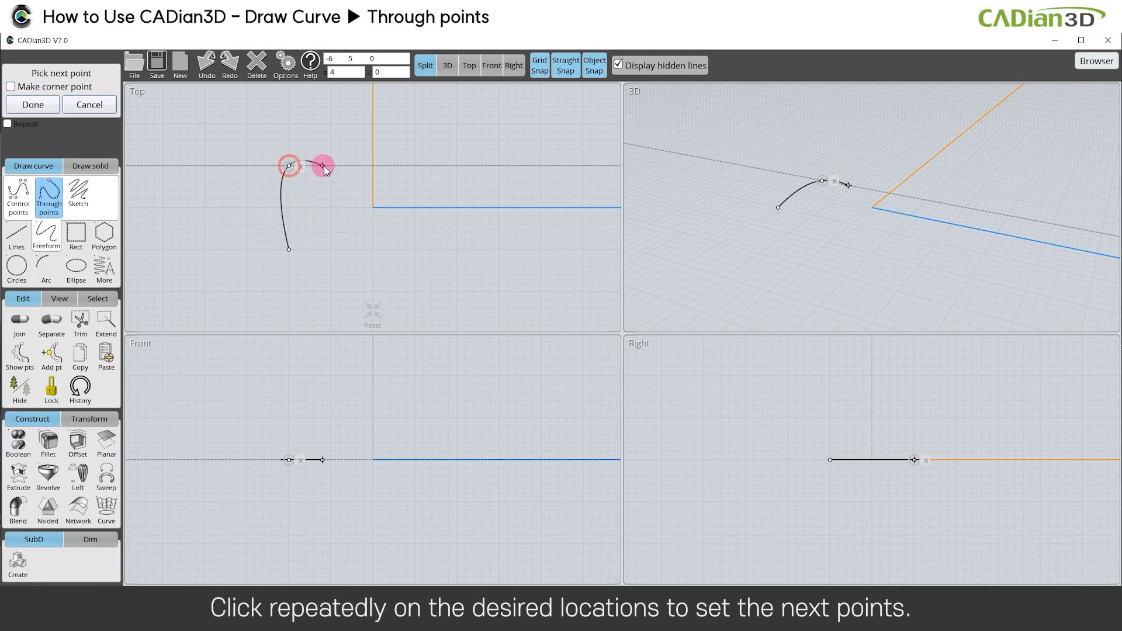
click(331, 166)
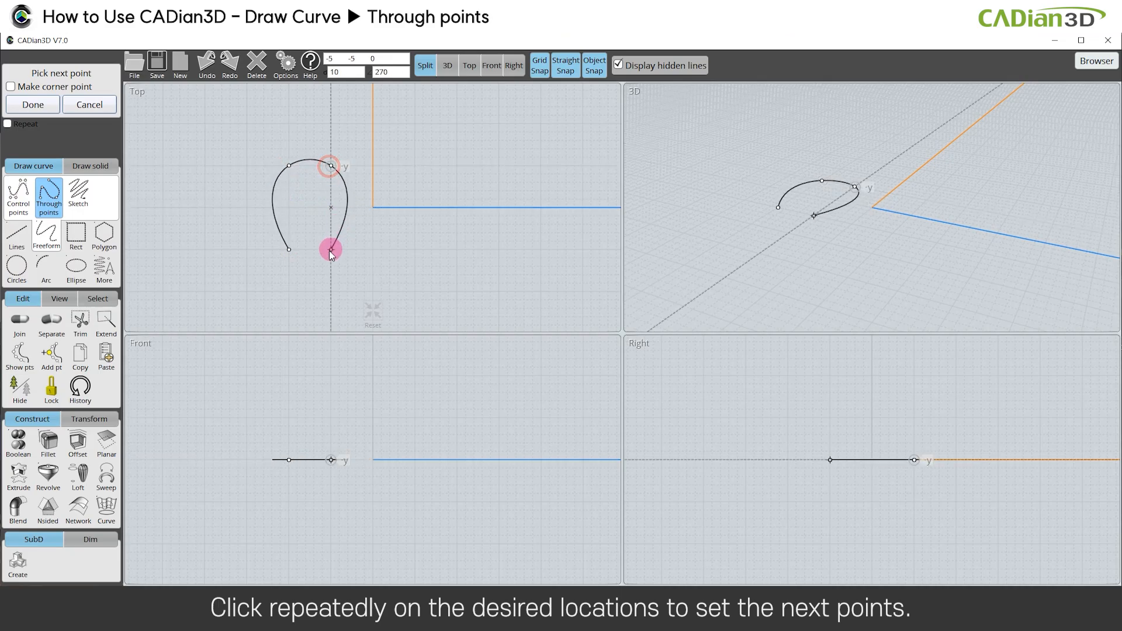
click(331, 249)
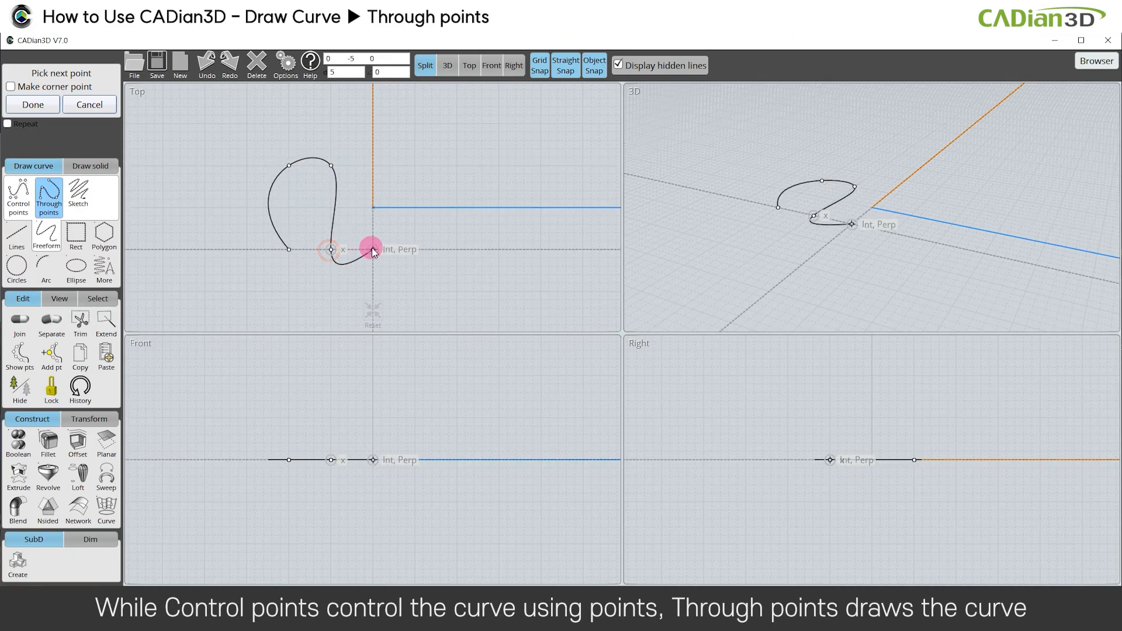
click(373, 250)
click(373, 165)
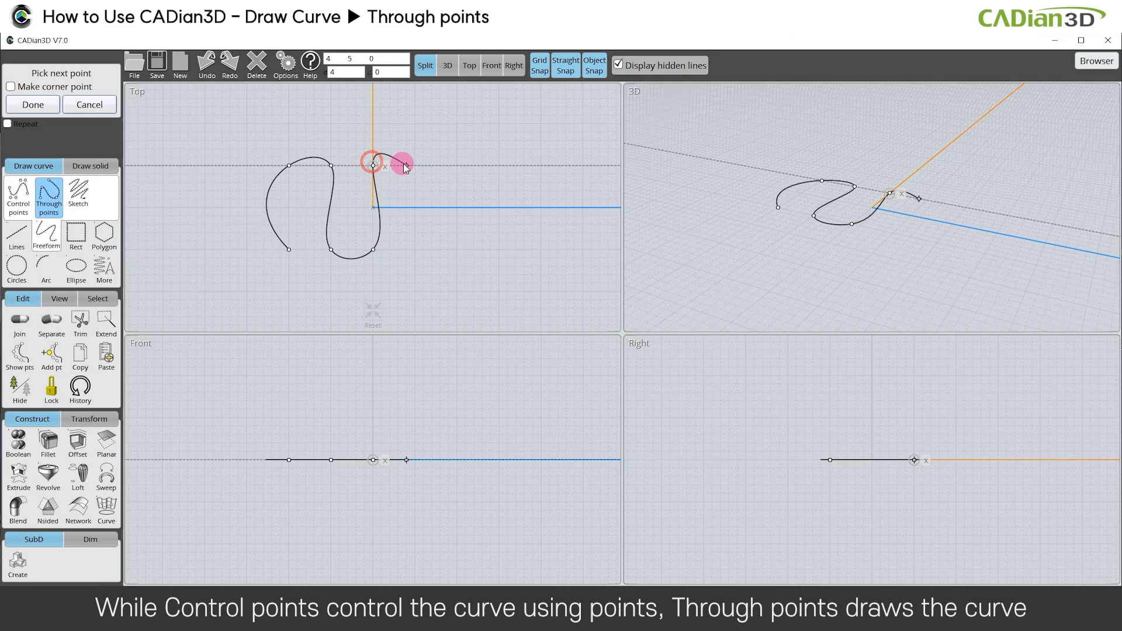
click(414, 166)
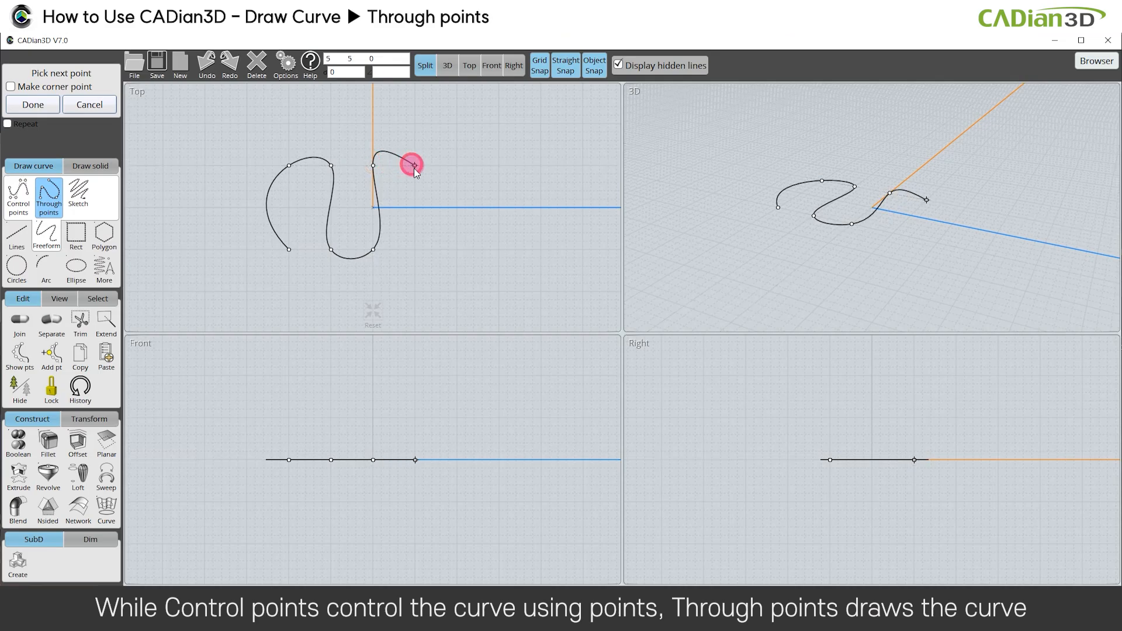
click(416, 249)
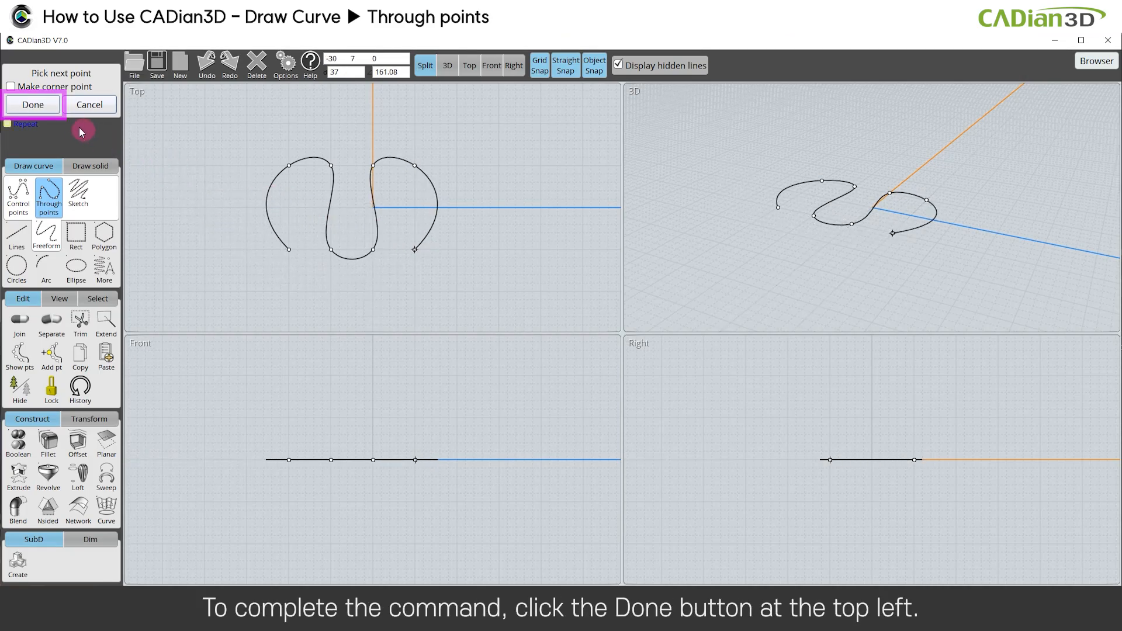
click(43, 110)
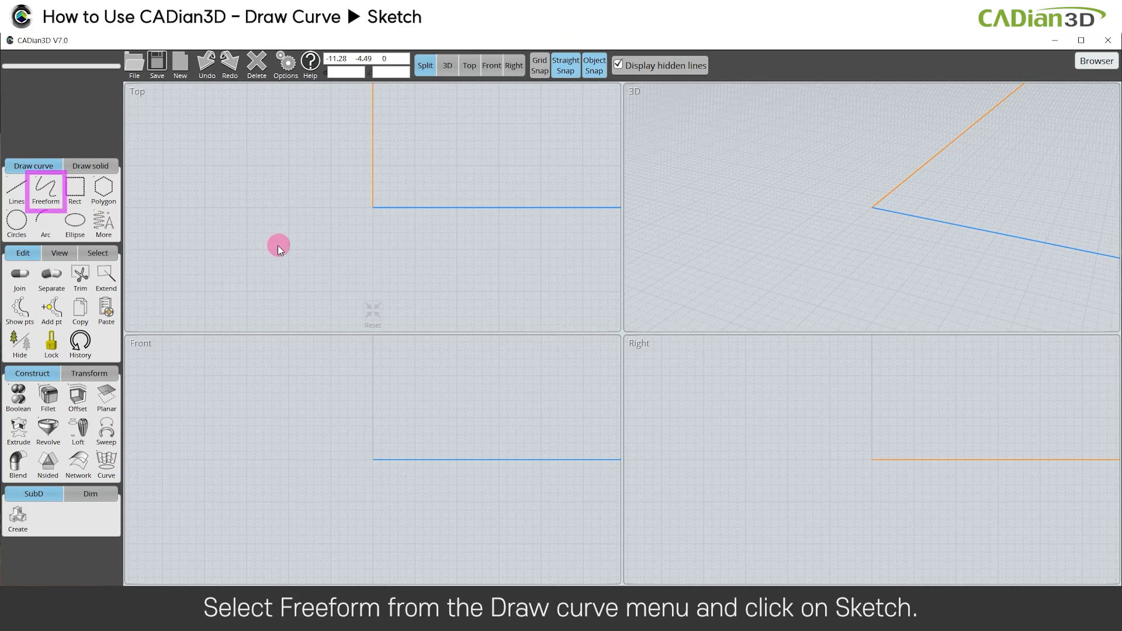
Step: Sketch an open freehand curve in the Top view on the negative X side, zigzagging downward into a W shape ending near (-8.7, -1.9)
click(51, 197)
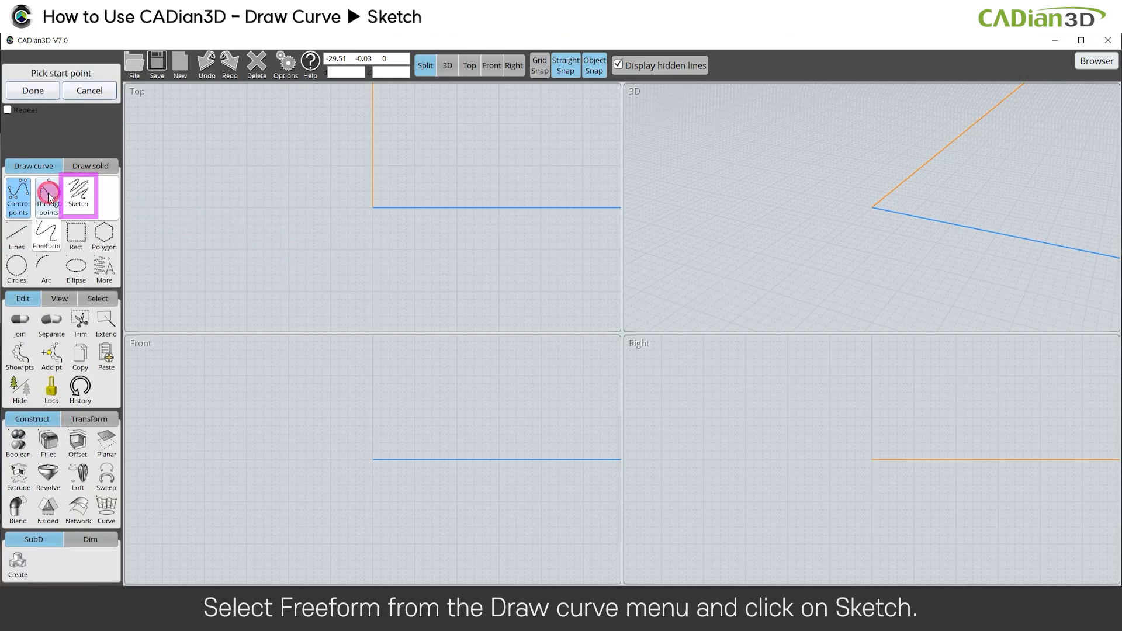
click(80, 197)
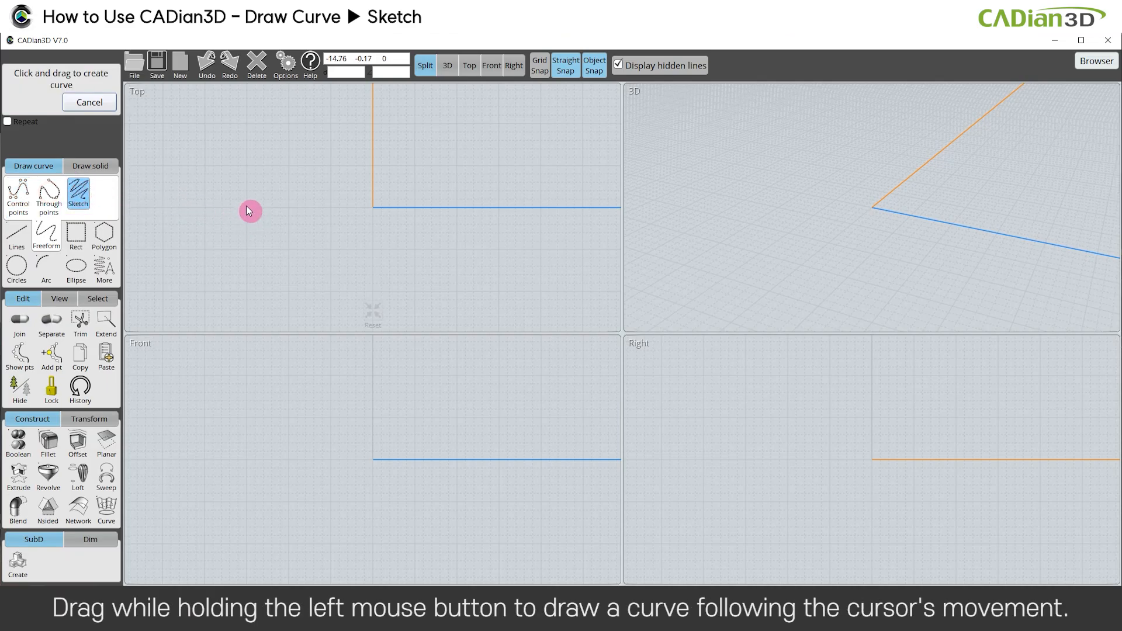
mouse_move(202, 175)
mouse_down()
mouse_move(279, 146)
mouse_move(208, 193)
mouse_move(224, 207)
mouse_move(294, 202)
mouse_move(223, 229)
mouse_move(226, 308)
mouse_move(272, 237)
mouse_move(297, 283)
mouse_move(300, 223)
mouse_up()
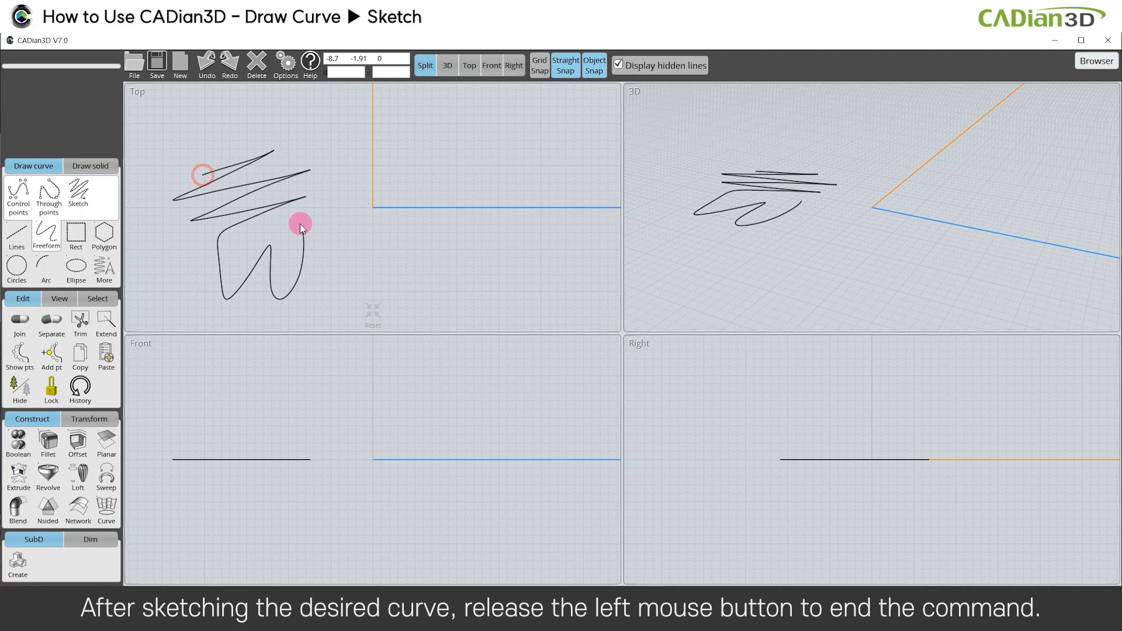
click(355, 257)
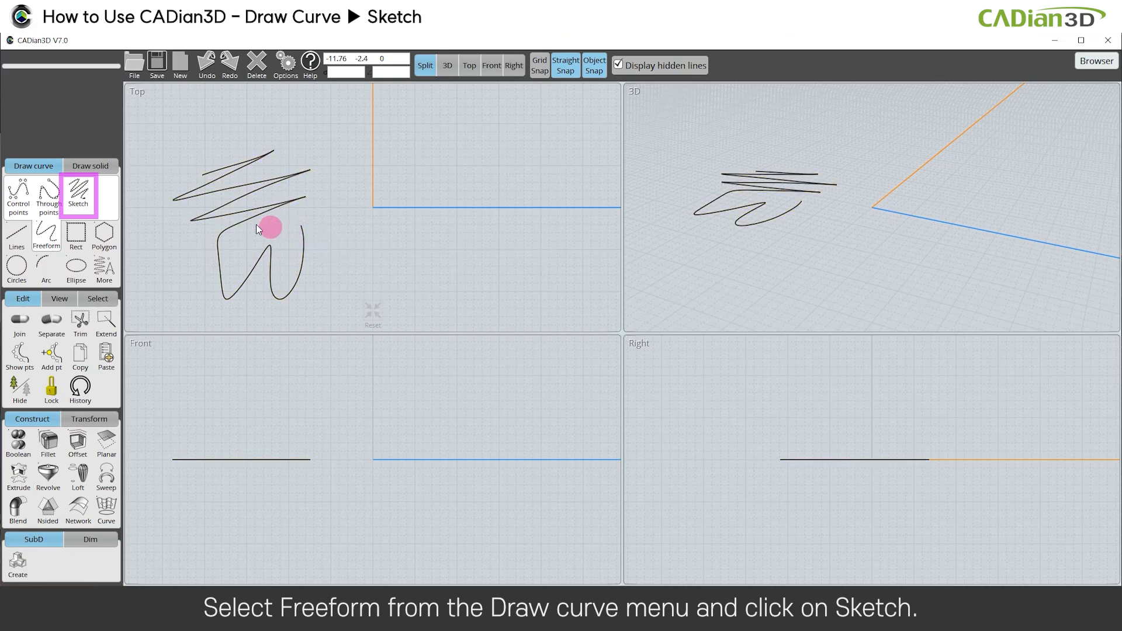
Step: Sketch a closed heart-shaped curve about 26 by 18 around the X axis in the Top view, ending on its start point, and select it
click(82, 200)
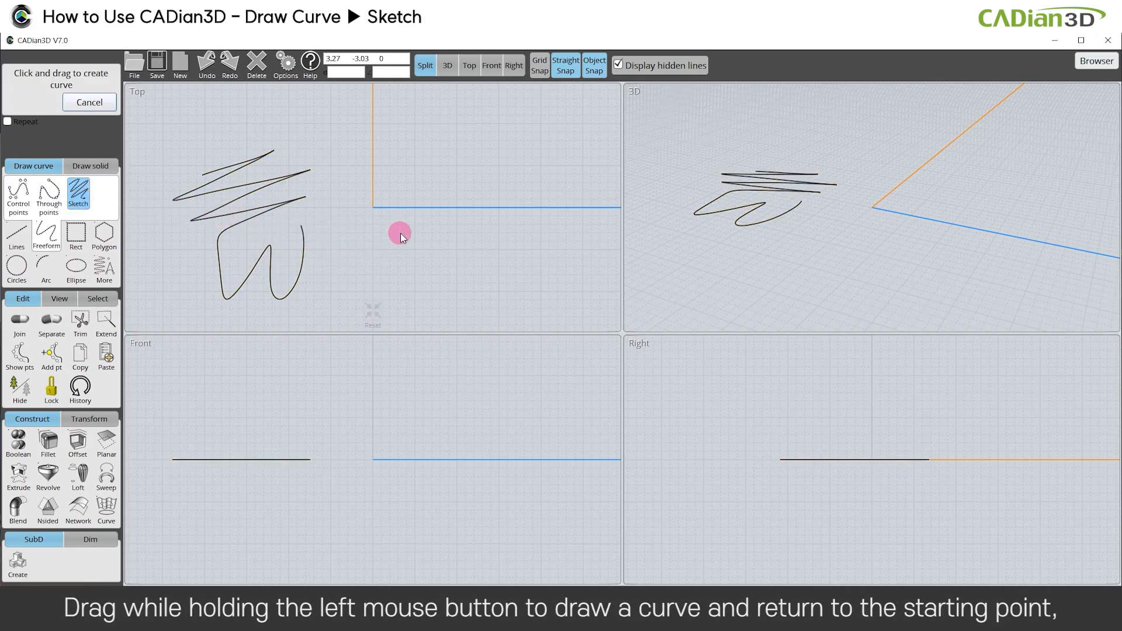
mouse_move(454, 180)
mouse_down()
mouse_move(368, 149)
mouse_move(395, 251)
mouse_move(447, 296)
mouse_move(487, 231)
mouse_move(570, 181)
mouse_move(513, 137)
mouse_move(454, 177)
mouse_up()
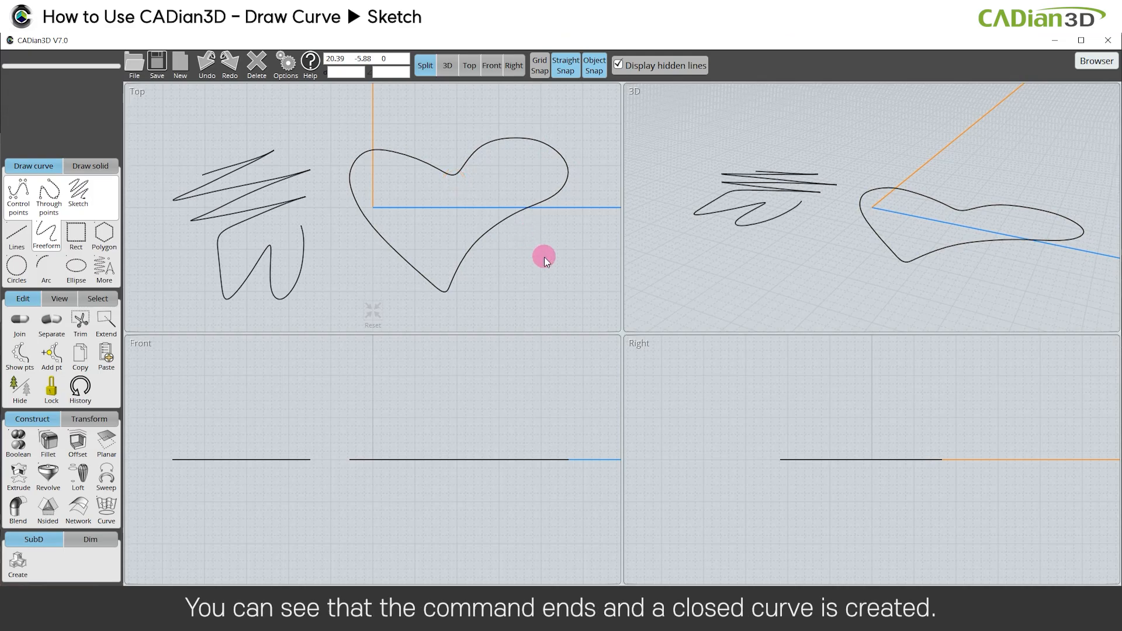
click(499, 227)
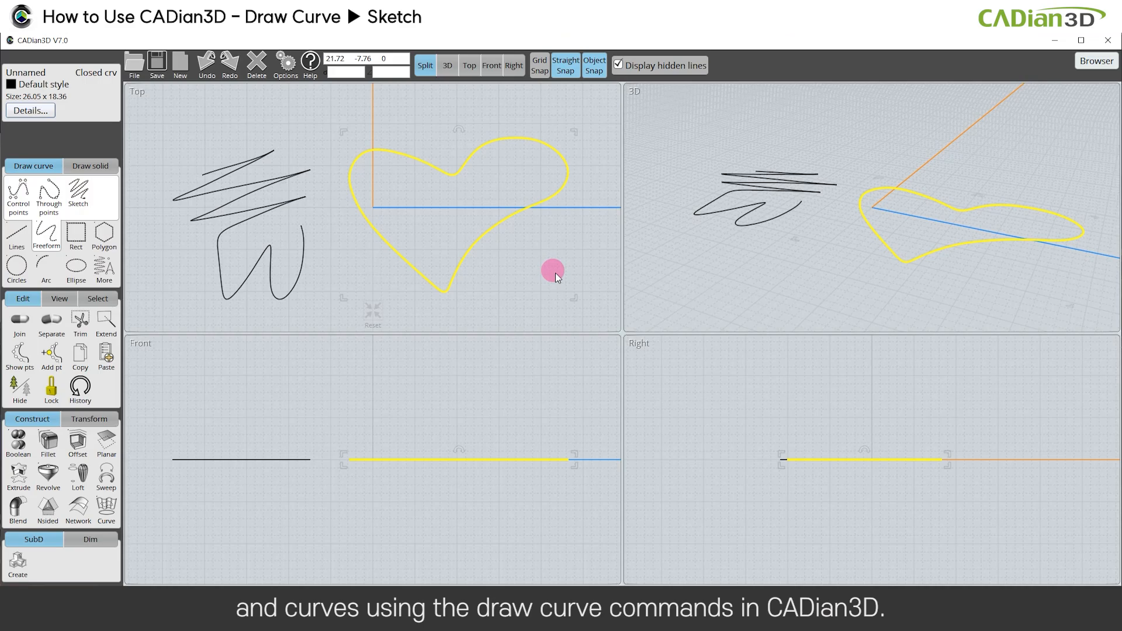
click(555, 273)
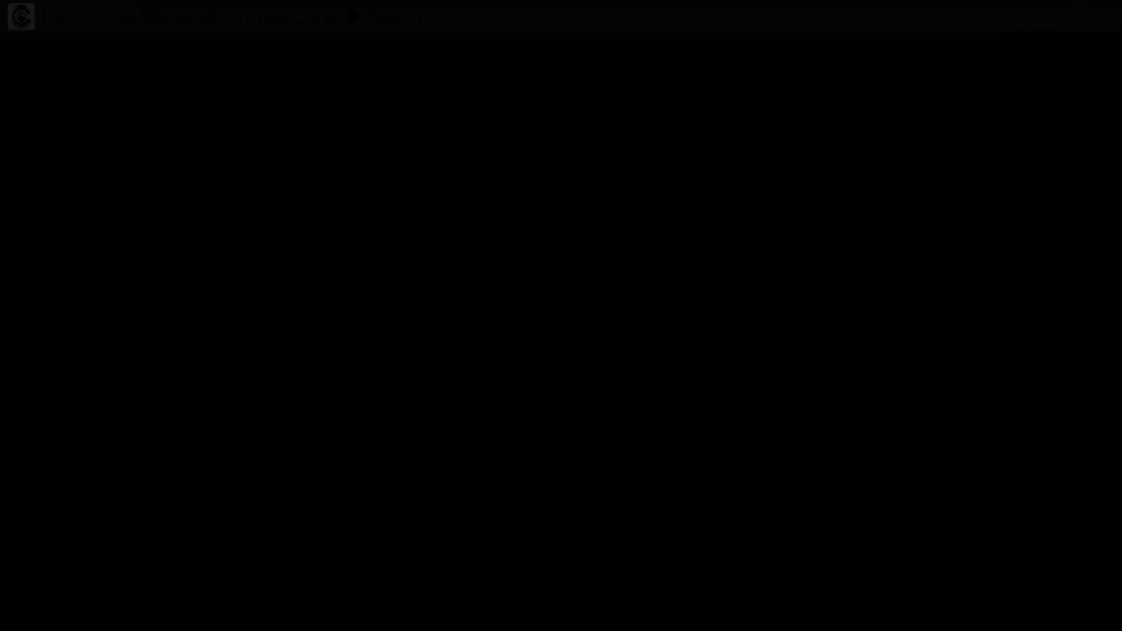